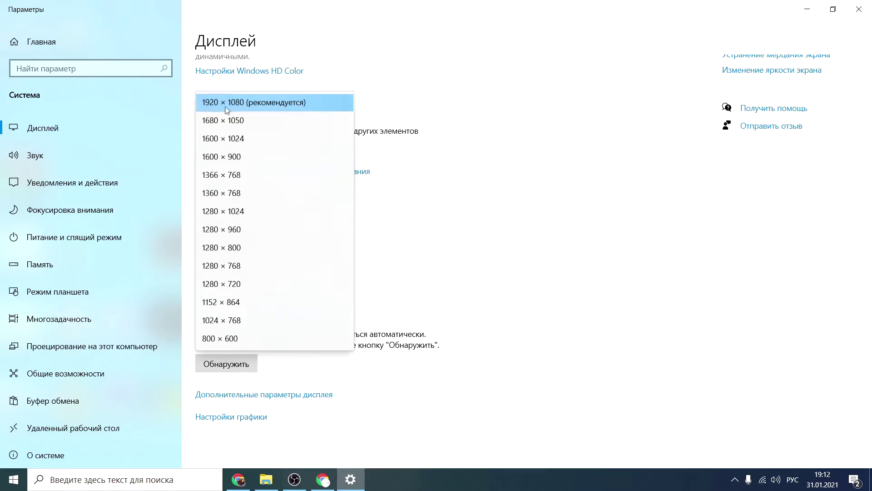
- Dismiss the screen resolution choices without picking one and close the display settings window
{"action": "left_click", "coordinate": [405, 99]}
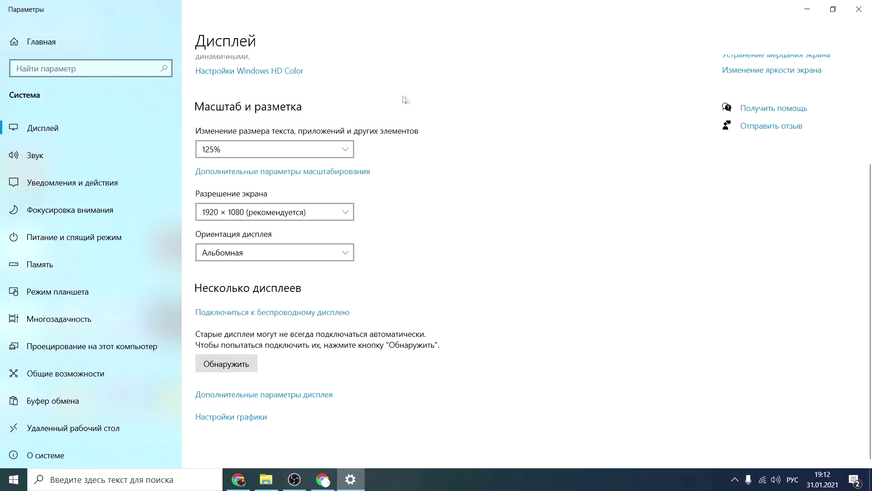
{"action": "left_click", "coordinate": [859, 9]}
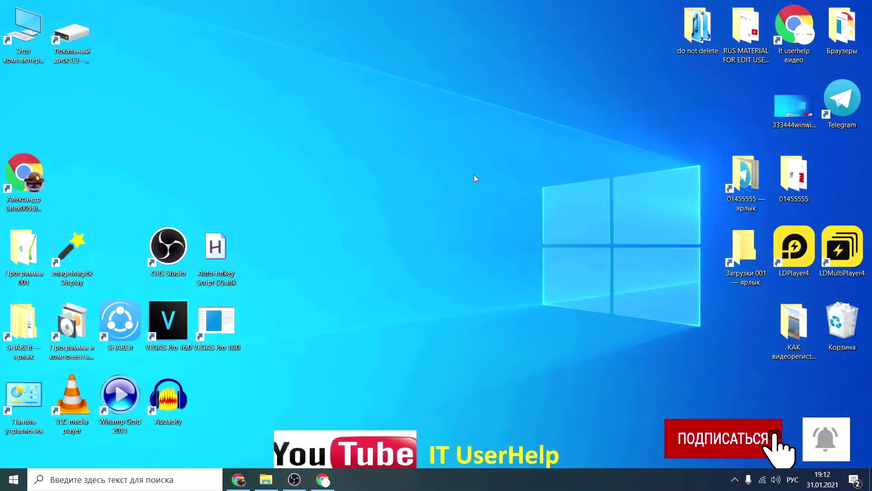
- Switch to Chrome, search Yandex for "windows 7" and show the image results
{"action": "left_click", "coordinate": [323, 479]}
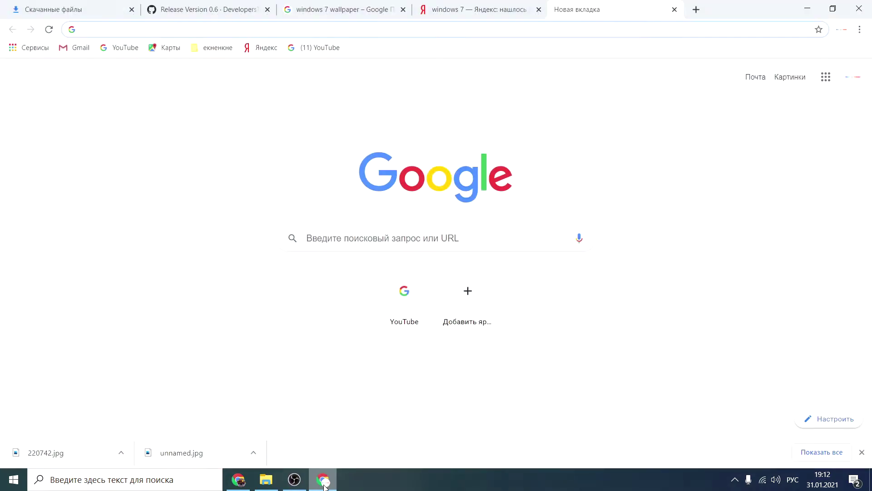
{"action": "left_click", "coordinate": [523, 14]}
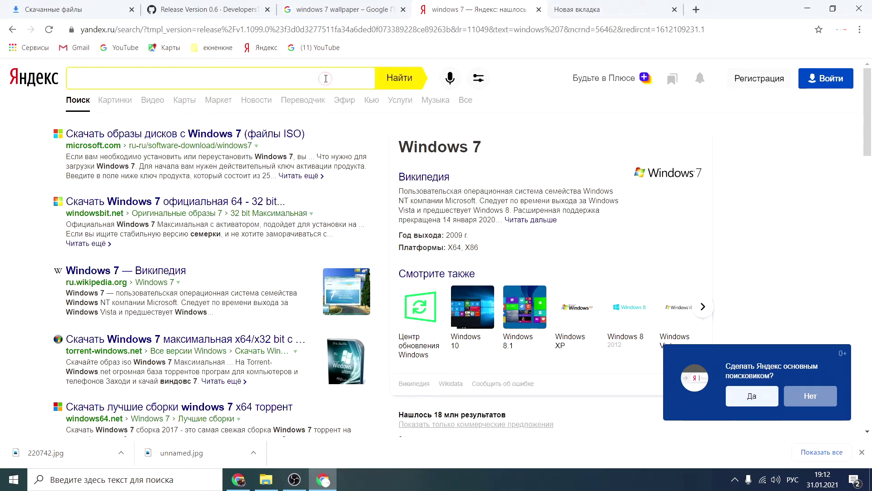
{"action": "left_click", "coordinate": [326, 78]}
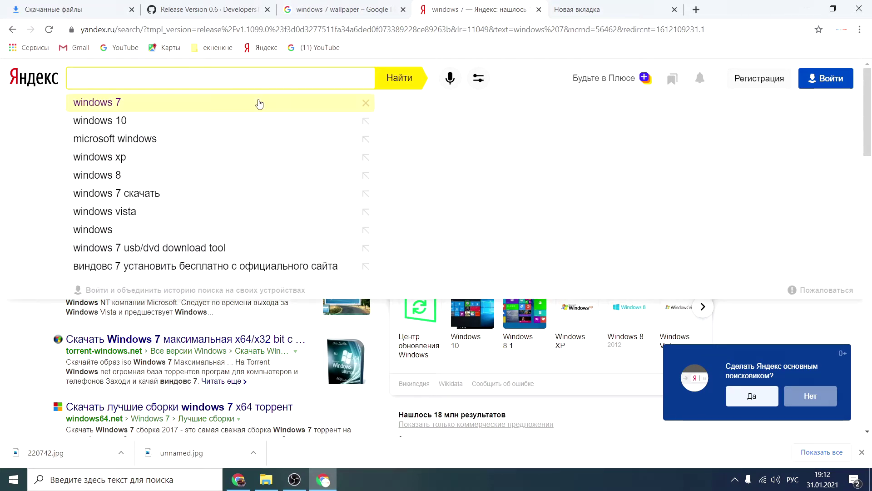
{"action": "left_click", "coordinate": [259, 103]}
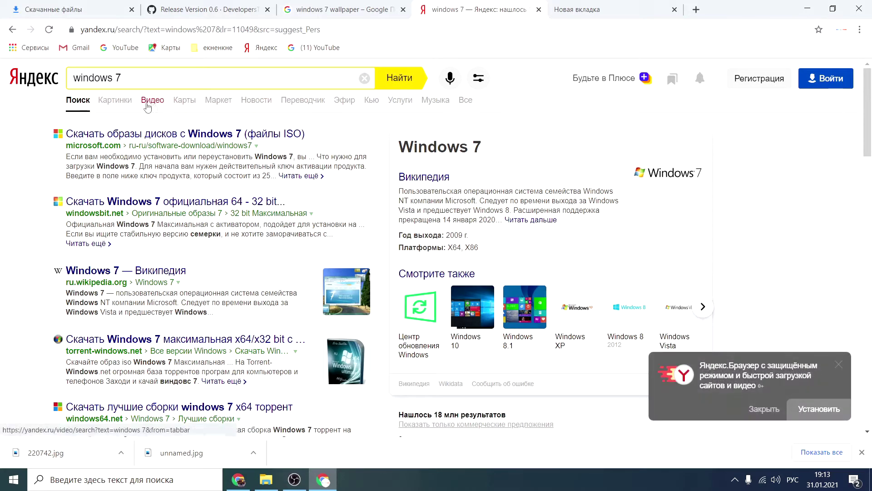
{"action": "left_click", "coordinate": [127, 104]}
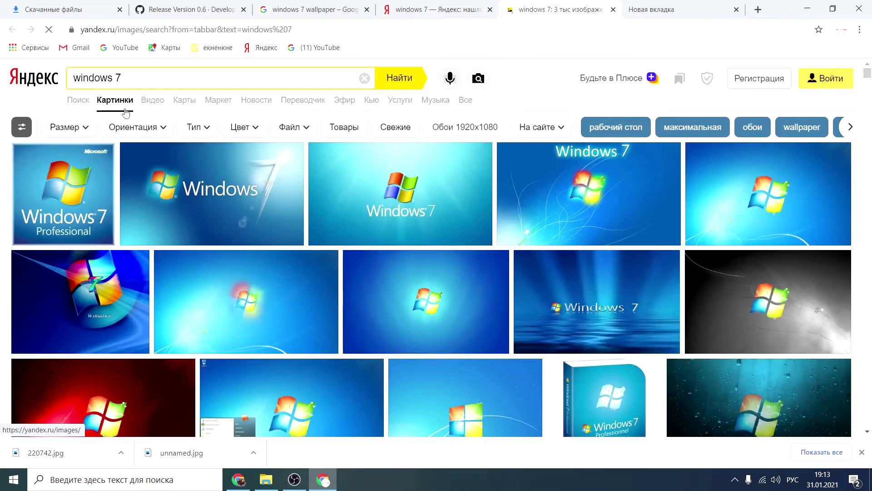
- Filter the image results to an exact size of 1920 × 1080
{"action": "left_click", "coordinate": [61, 132]}
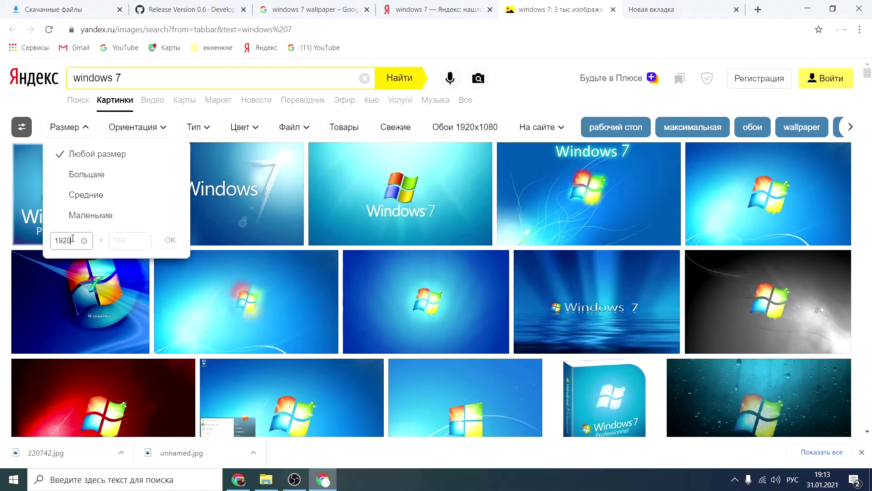
{"action": "left_click", "coordinate": [116, 242]}
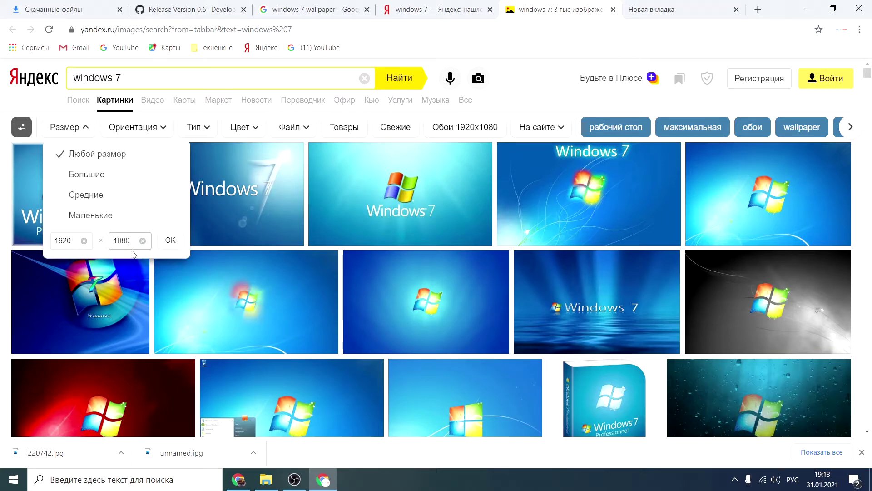
{"action": "left_click", "coordinate": [170, 240]}
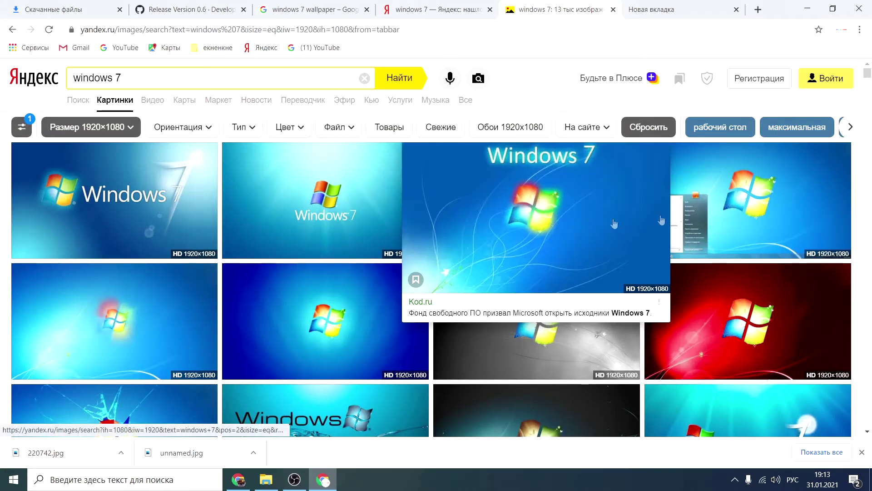
- Browse the filtered images and refine the image search to "windows 7 обои"
{"action": "scroll", "coordinate": [795, 186], "scroll_direction": "down", "scroll_amount": 2}
{"action": "scroll", "coordinate": [803, 186], "scroll_direction": "down", "scroll_amount": 10}
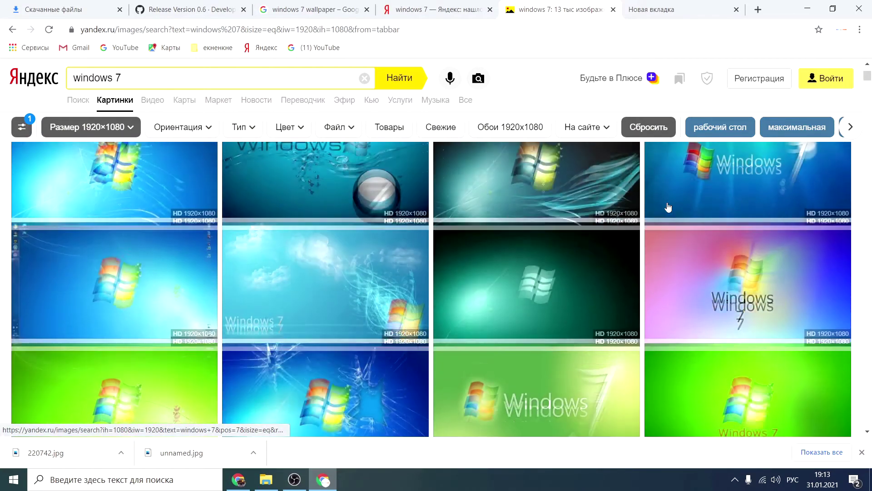
{"action": "scroll", "coordinate": [497, 262], "scroll_direction": "up", "scroll_amount": 10}
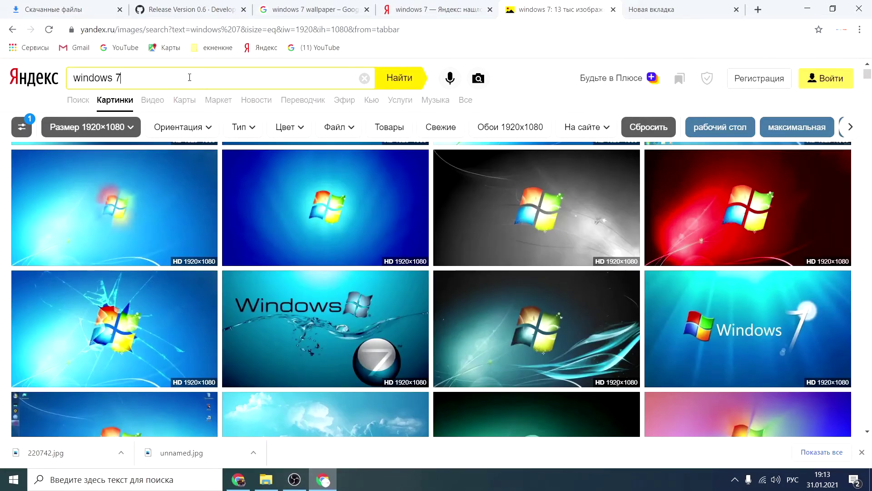
{"action": "left_click", "coordinate": [189, 78]}
{"action": "left_click", "coordinate": [166, 102]}
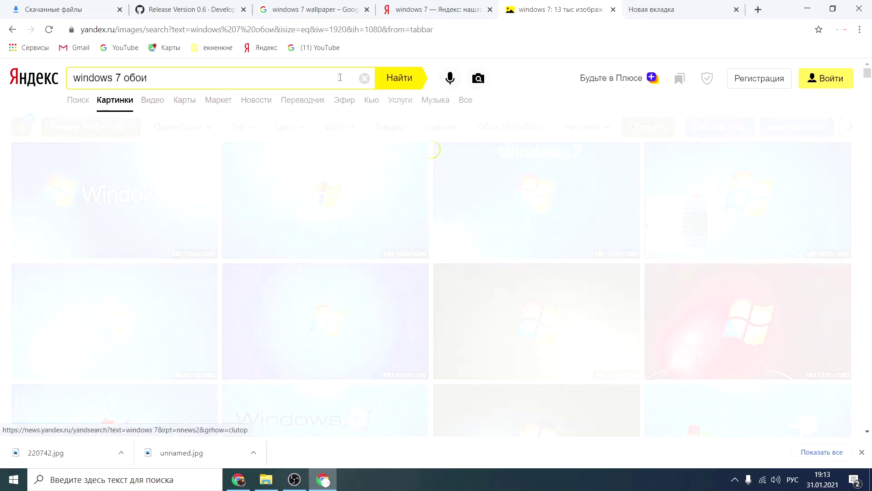
{"action": "scroll", "coordinate": [635, 210], "scroll_direction": "down", "scroll_amount": 6}
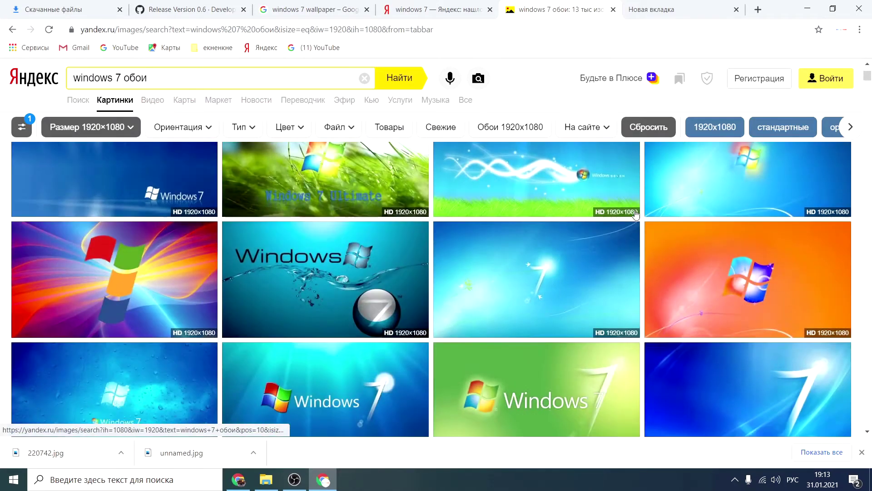
{"action": "scroll", "coordinate": [586, 290], "scroll_direction": "up", "scroll_amount": 3}
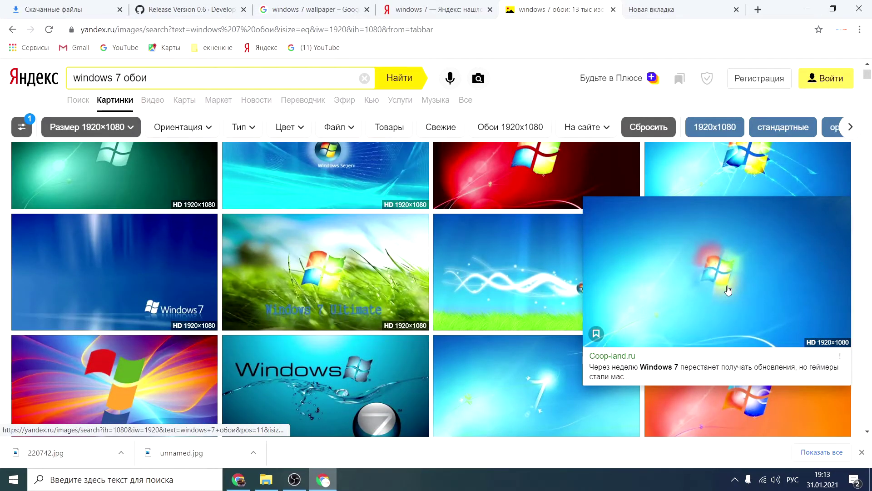
{"action": "left_click", "coordinate": [728, 290]}
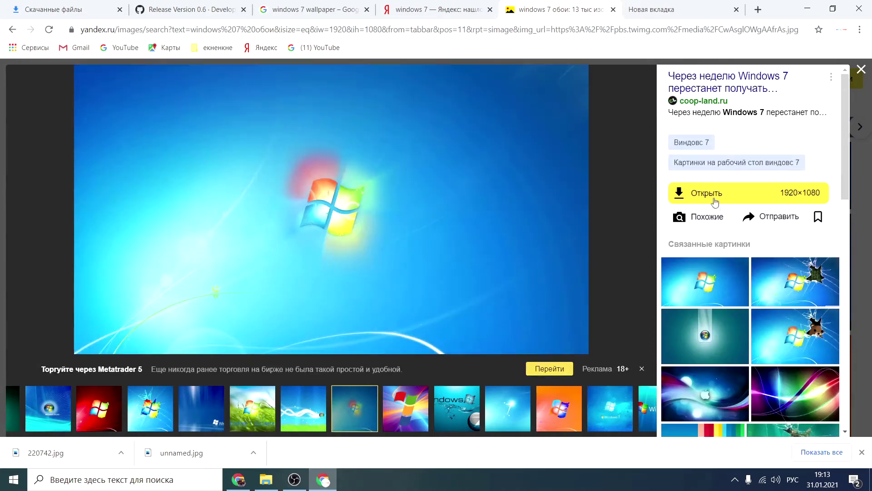
{"action": "right_click", "coordinate": [714, 196]}
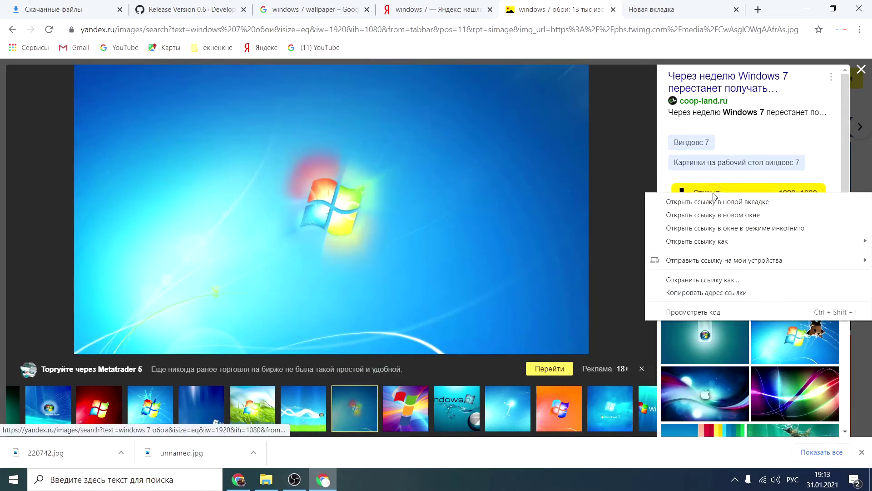
{"action": "left_click", "coordinate": [860, 70]}
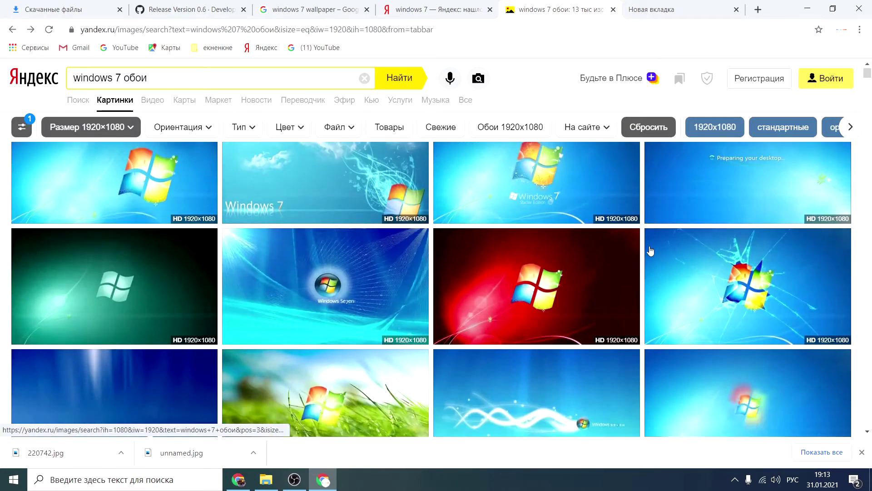
- Find the blue wallpaper with the large four-colour Windows logo and open its full-size 1920×1080 image from getwallpapers.com
{"action": "scroll", "coordinate": [650, 251], "scroll_direction": "down", "scroll_amount": 15}
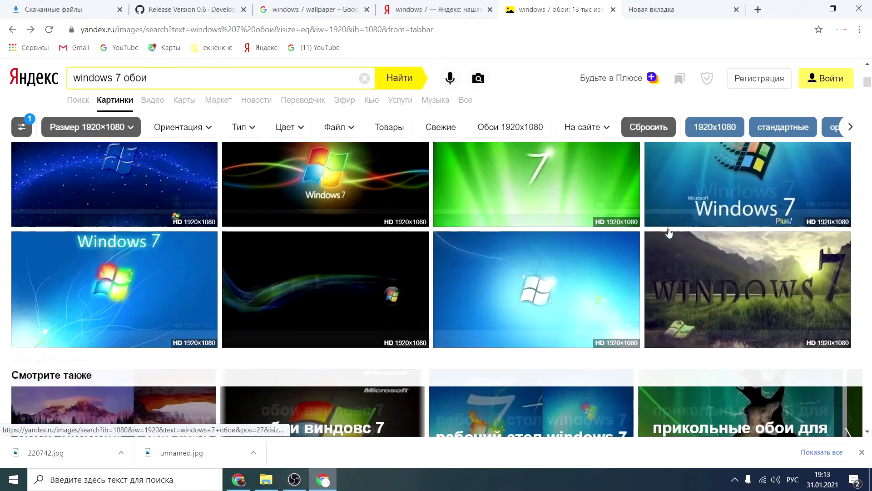
{"action": "scroll", "coordinate": [670, 233], "scroll_direction": "down", "scroll_amount": 10}
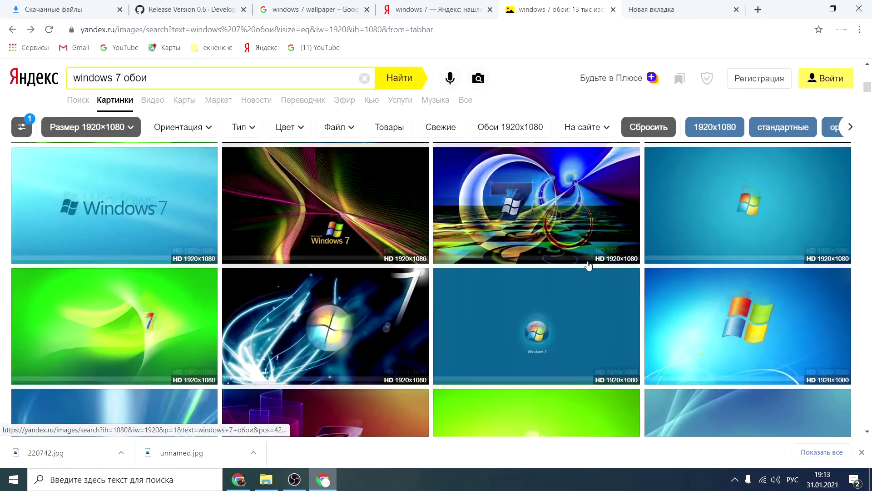
{"action": "scroll", "coordinate": [589, 266], "scroll_direction": "down", "scroll_amount": 1}
{"action": "left_click", "coordinate": [695, 273]}
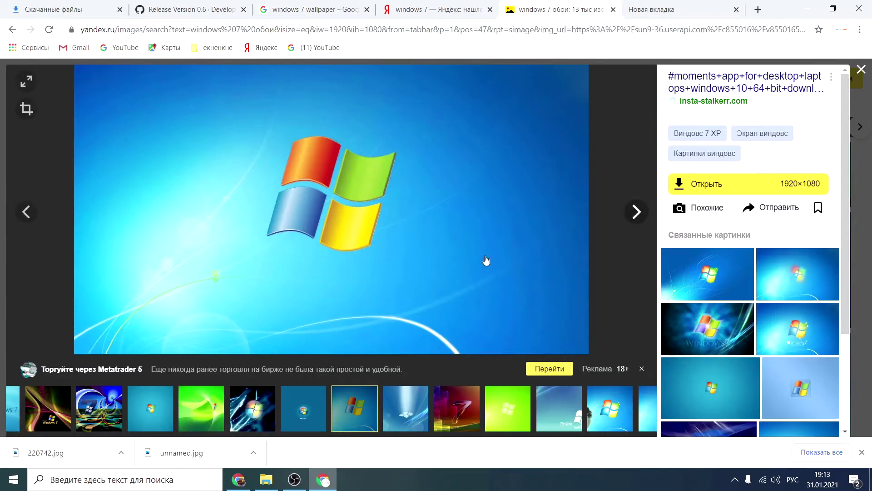
{"action": "left_click", "coordinate": [708, 178]}
{"action": "left_click", "coordinate": [444, 318]}
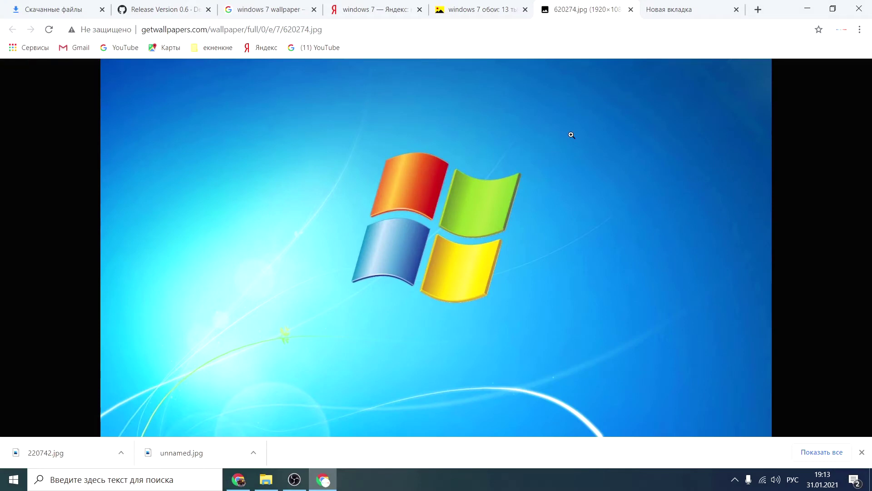
- Save the wallpaper image as 620274.jpg in the desktop folder 01455555
{"action": "right_click", "coordinate": [571, 135]}
{"action": "left_click", "coordinate": [581, 157]}
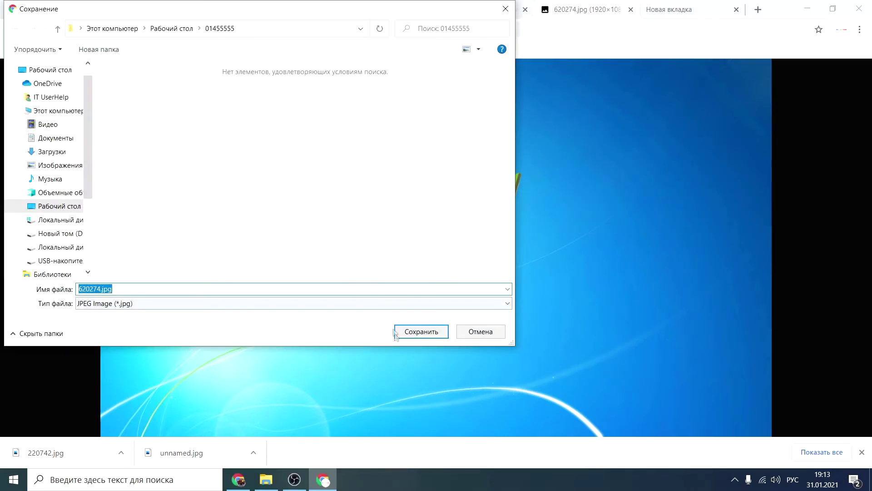
{"action": "left_click", "coordinate": [416, 332]}
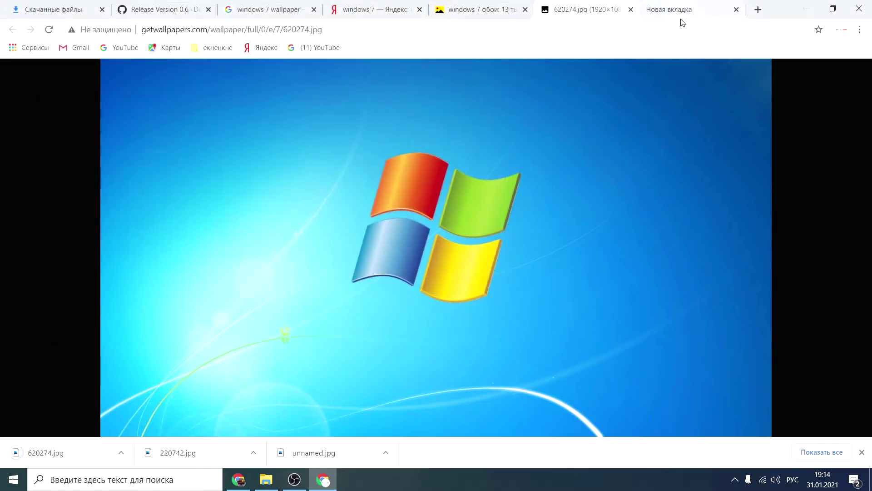
- Minimize the browser and open 620274.jpg from the desktop folder 01455555 in the photo viewer
{"action": "left_click", "coordinate": [686, 10]}
{"action": "left_click", "coordinate": [812, 6]}
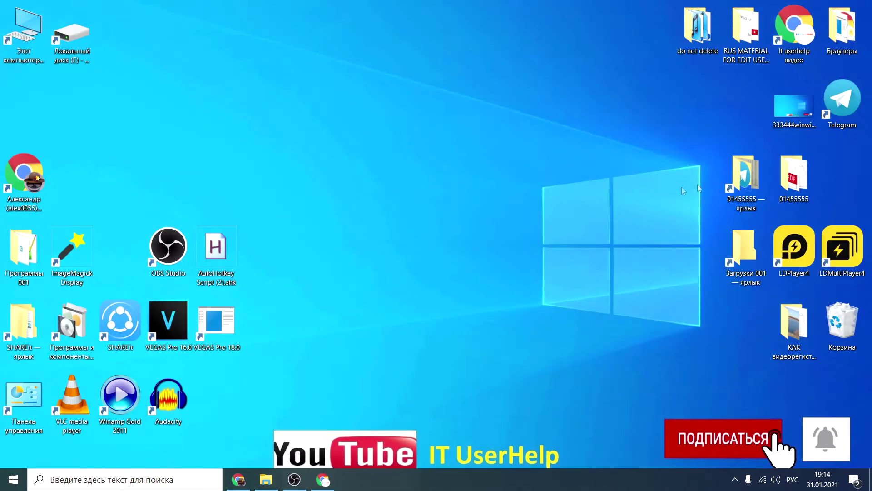
{"action": "double_click", "coordinate": [784, 178]}
{"action": "left_click", "coordinate": [249, 115]}
{"action": "double_click", "coordinate": [221, 114]}
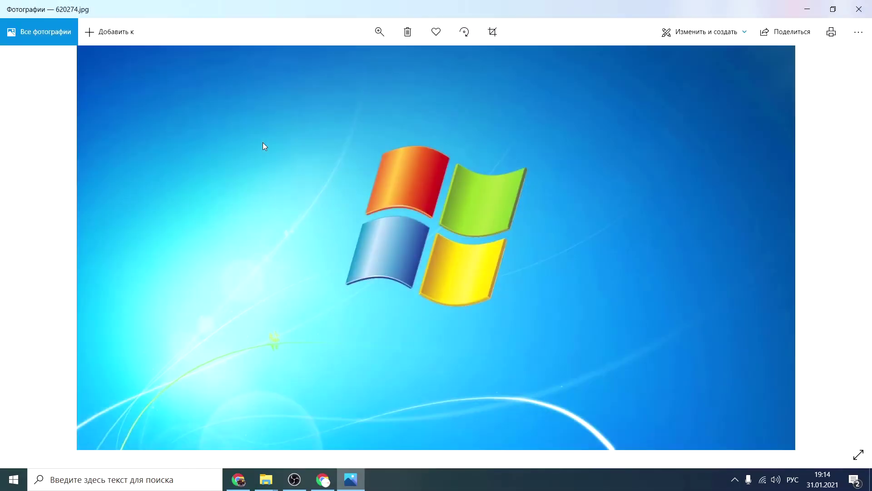
- Set the opened picture as the desktop background and close the photo viewer
{"action": "right_click", "coordinate": [262, 142]}
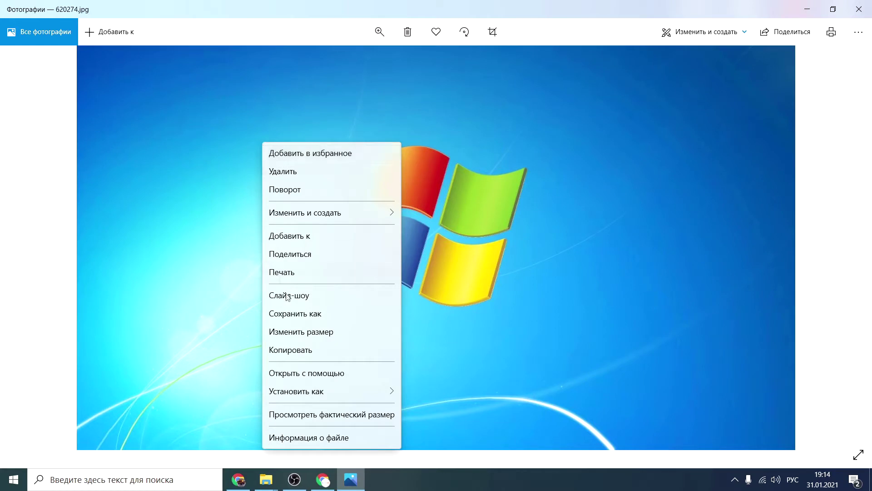
{"action": "mouse_move", "coordinate": [323, 394]}
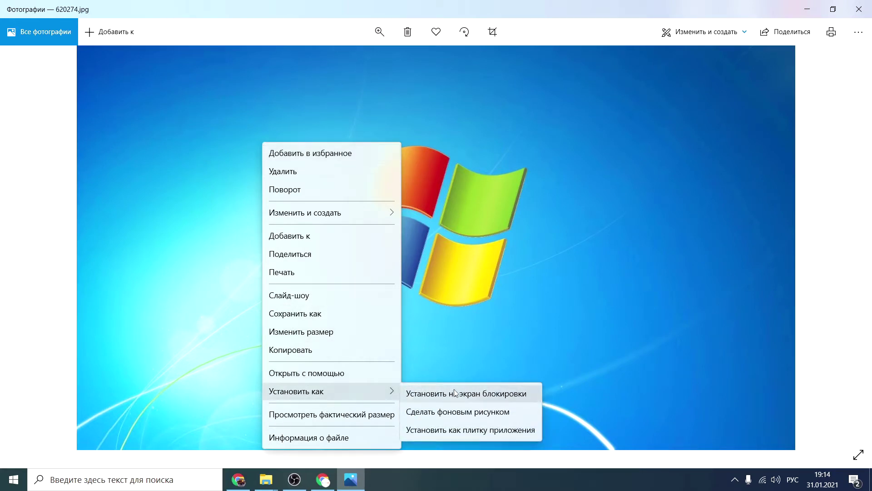
{"action": "left_click", "coordinate": [471, 414]}
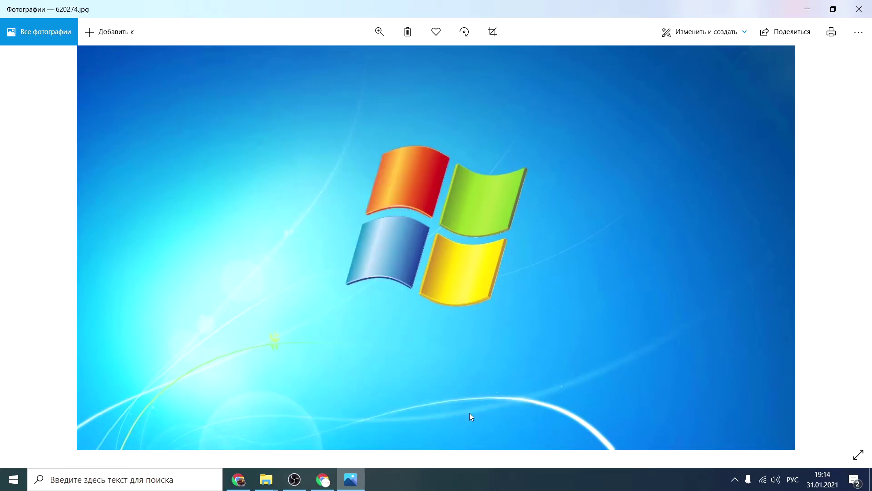
{"action": "left_click", "coordinate": [860, 9]}
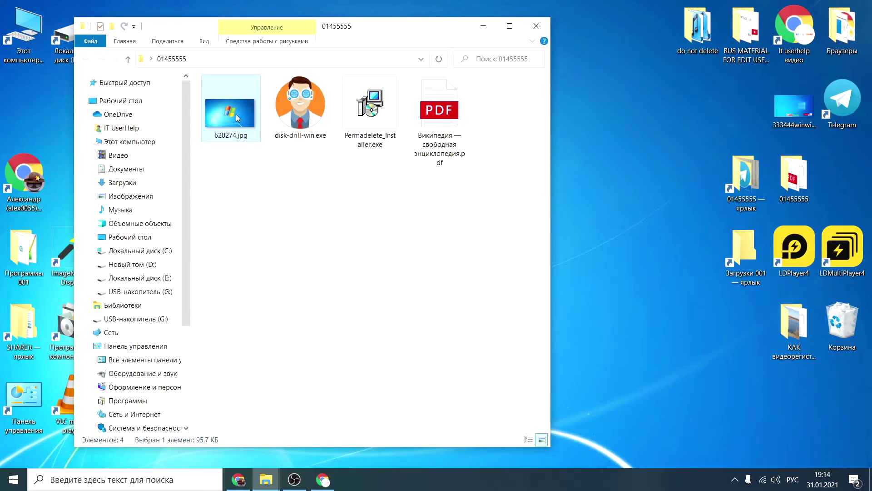
- View the file actions for 620274.jpg, including the desktop background option, and dismiss them without choosing any
{"action": "left_click", "coordinate": [271, 181]}
{"action": "left_click", "coordinate": [225, 116]}
{"action": "right_click", "coordinate": [224, 116]}
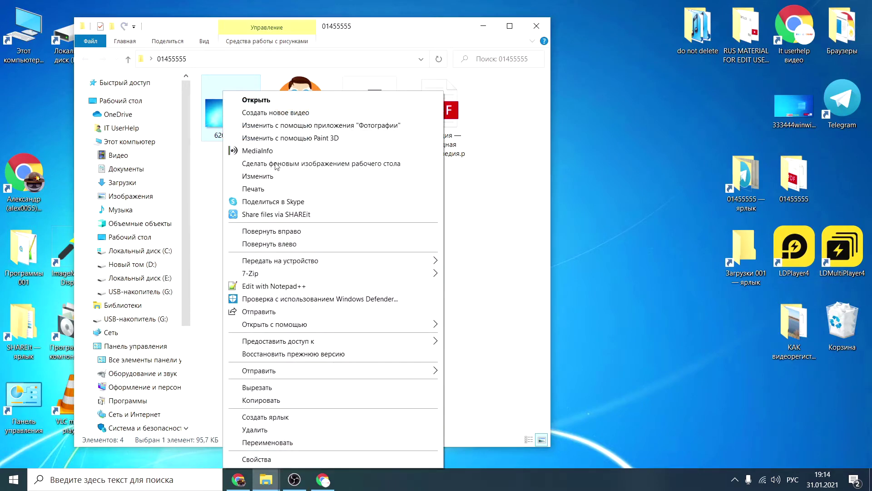
{"action": "left_click", "coordinate": [532, 119]}
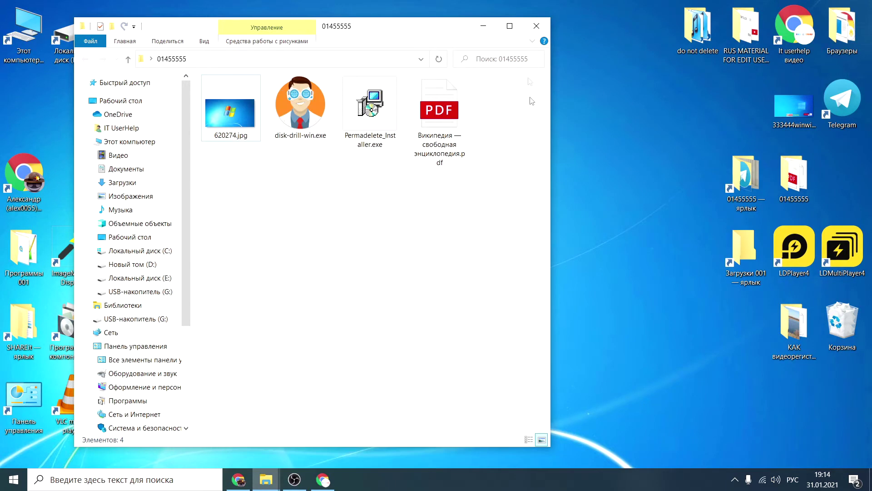
- Minimize the folder window and check the desktop wallpaper with the Start menu opened and closed again
{"action": "left_click", "coordinate": [483, 26]}
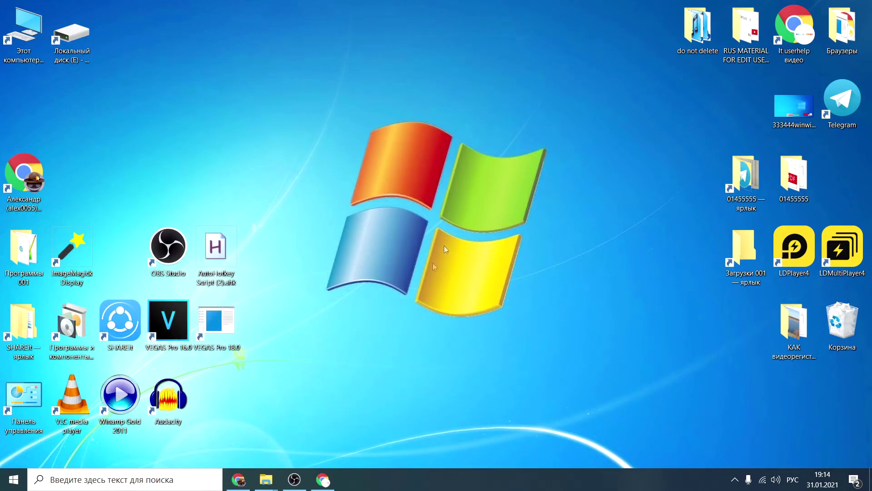
{"action": "left_click", "coordinate": [14, 479]}
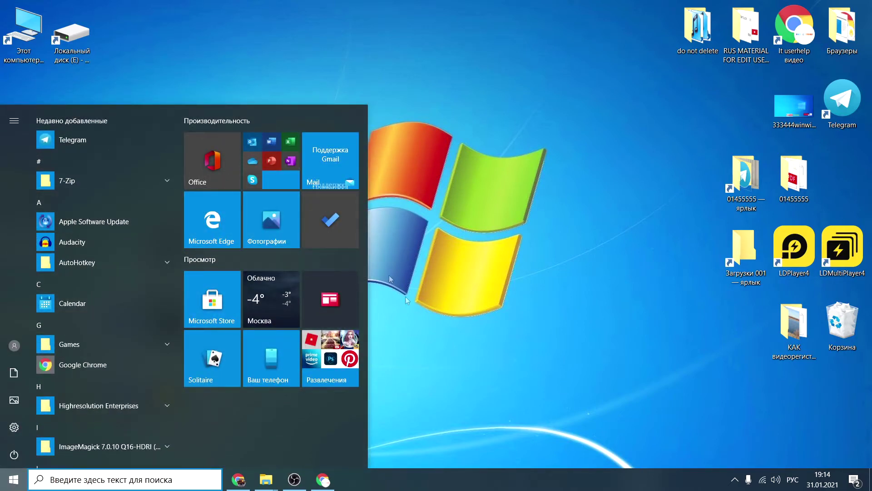
{"action": "left_click", "coordinate": [404, 385]}
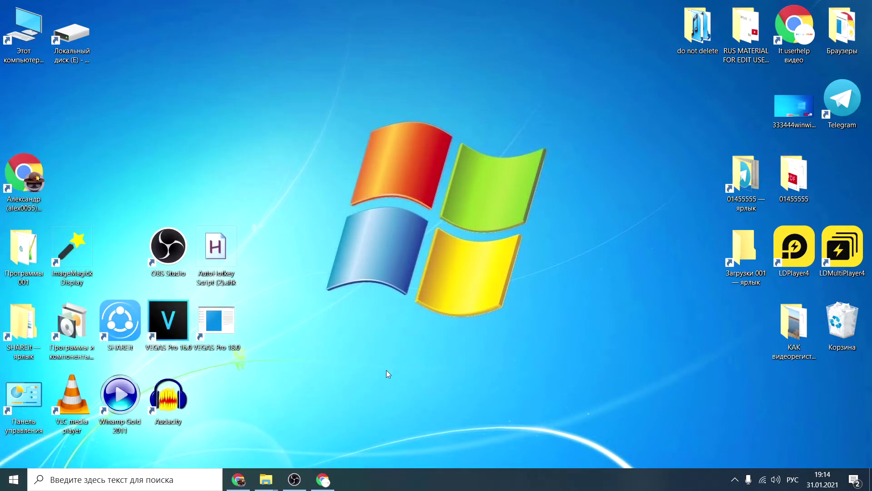
- Switch to Chrome, load the Google home page in the wallpaper search tab, move that tab beside the new one and dismiss the password notice
{"action": "left_click", "coordinate": [322, 479]}
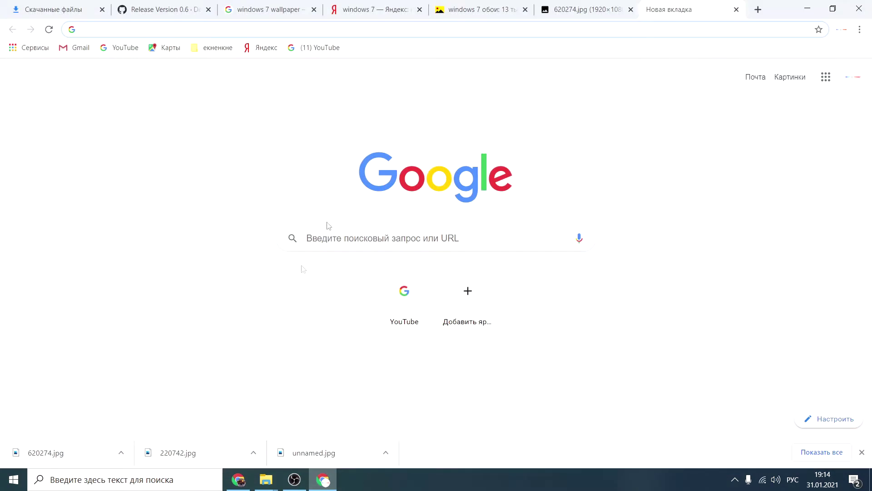
{"action": "left_click", "coordinate": [286, 4]}
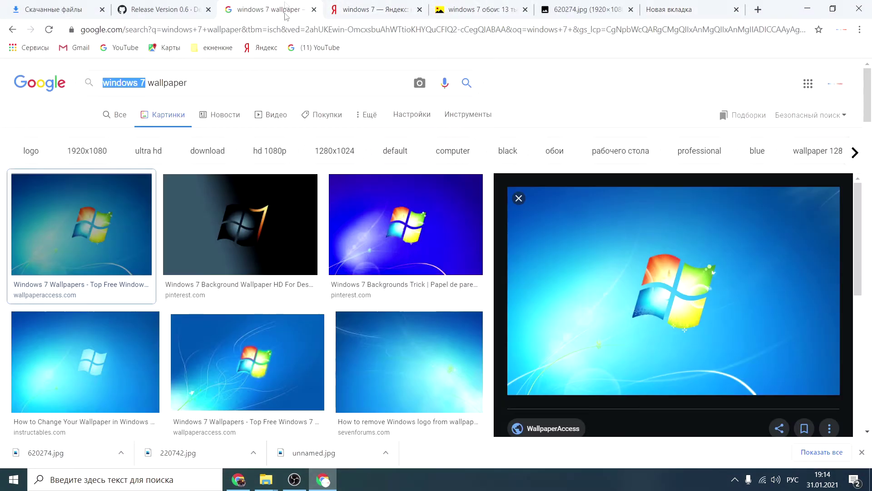
{"action": "left_click", "coordinate": [41, 84]}
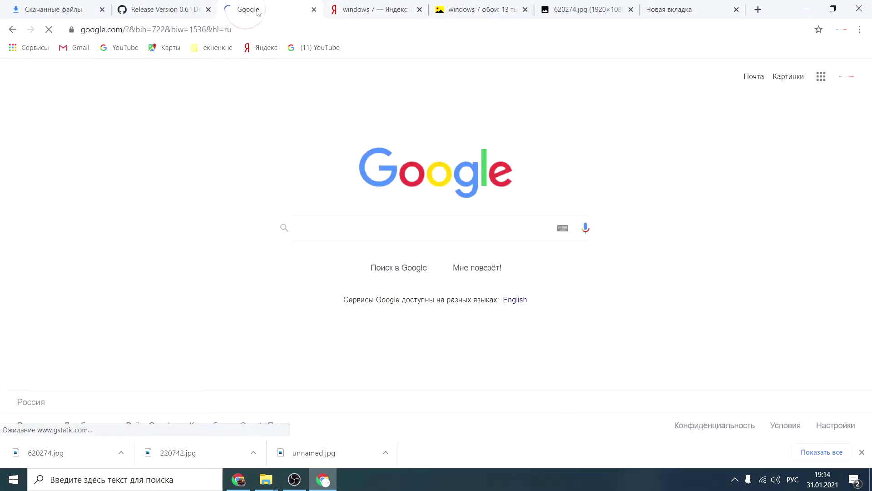
{"action": "left_click_drag", "start_coordinate": [248, 9], "coordinate": [586, 9]}
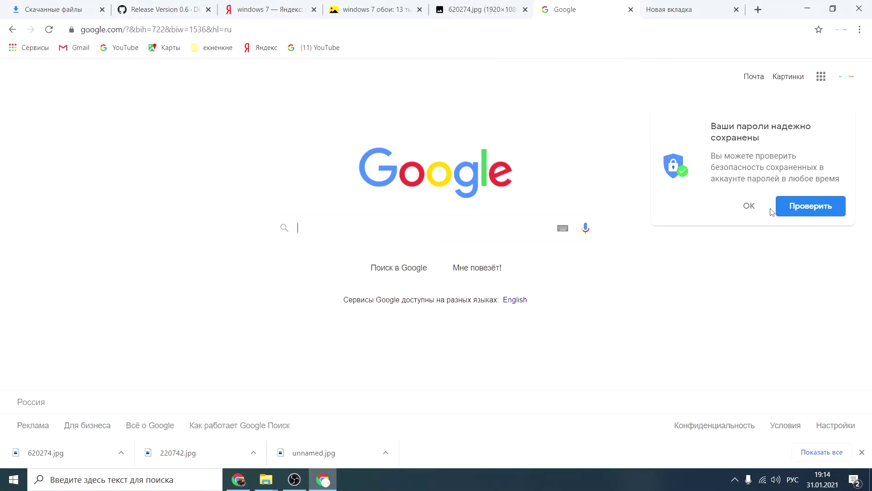
{"action": "left_click", "coordinate": [760, 218]}
- Search Google for "classic windows 7"
{"action": "left_click", "coordinate": [449, 225]}
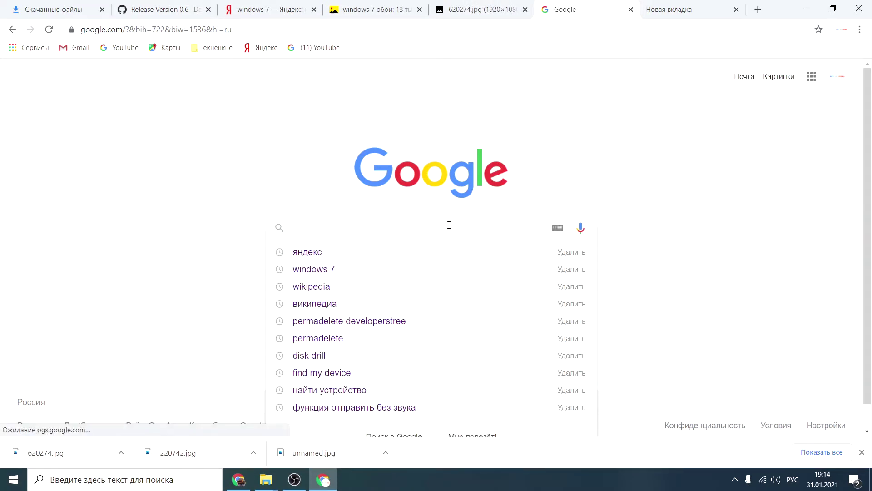
{"action": "type", "text": "classi"}
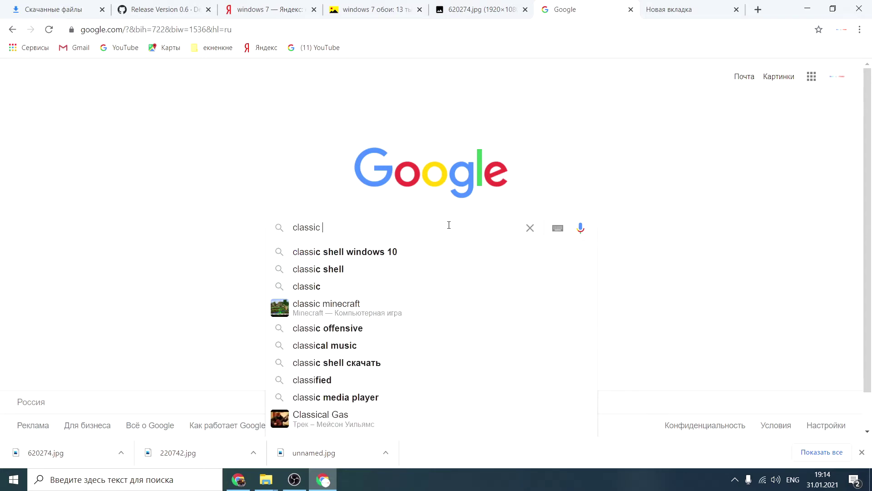
{"action": "type", "text": "c"}
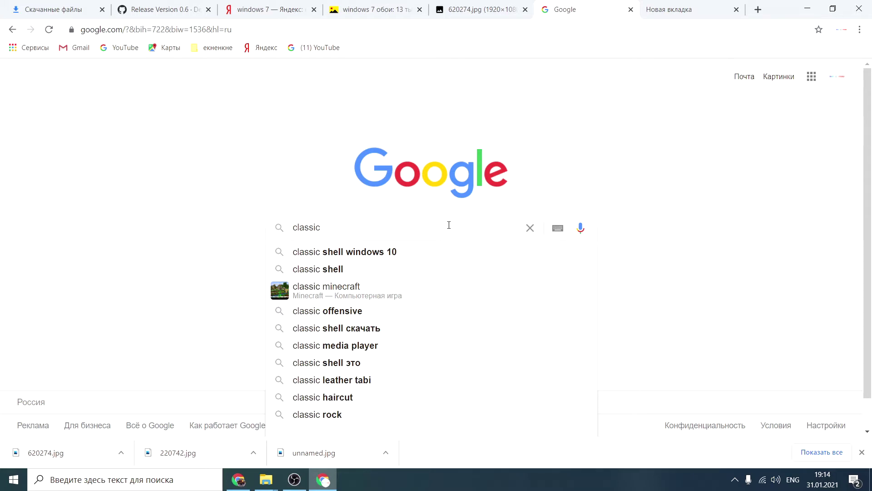
{"action": "type", "text": "wind"}
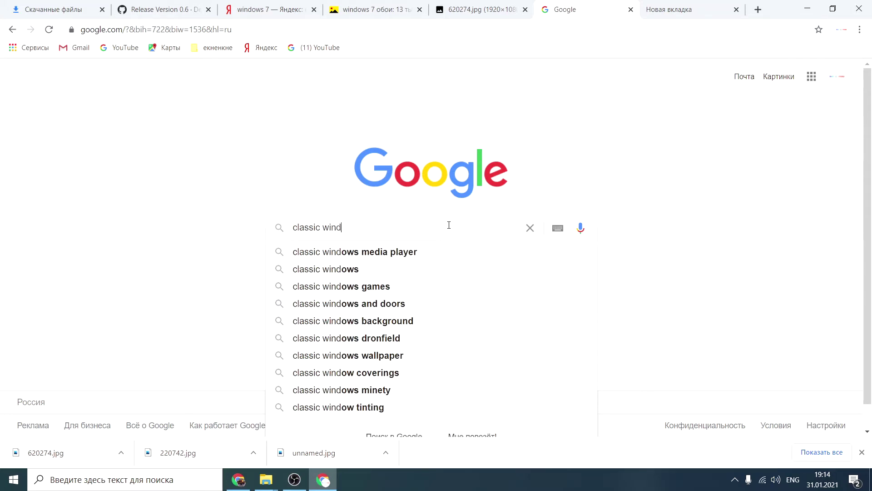
{"action": "type", "text": "ows 7"}
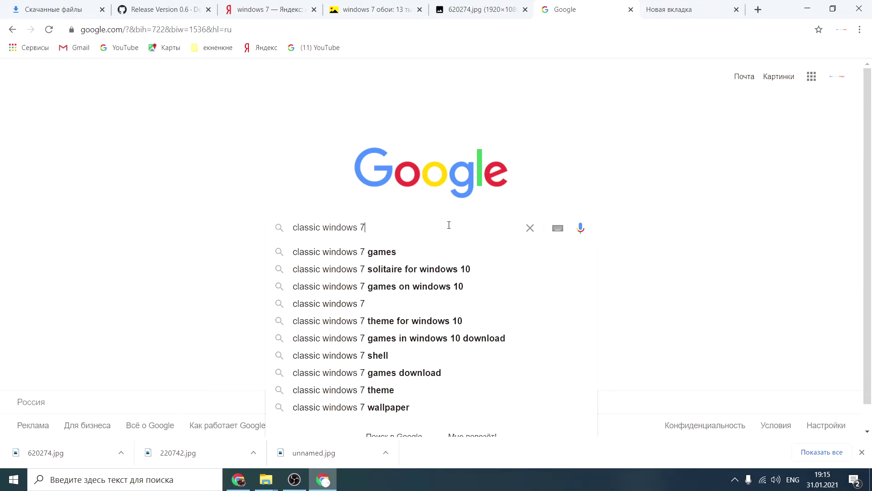
{"action": "key", "text": "Return"}
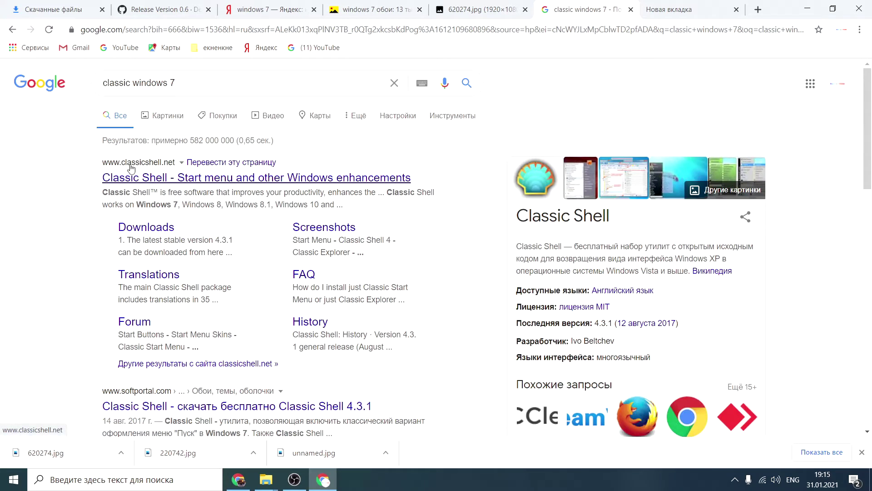
- Open the classicshell.net site from the results, dismiss the translation offer and go to the Classic Shell download page
{"action": "left_click", "coordinate": [142, 180]}
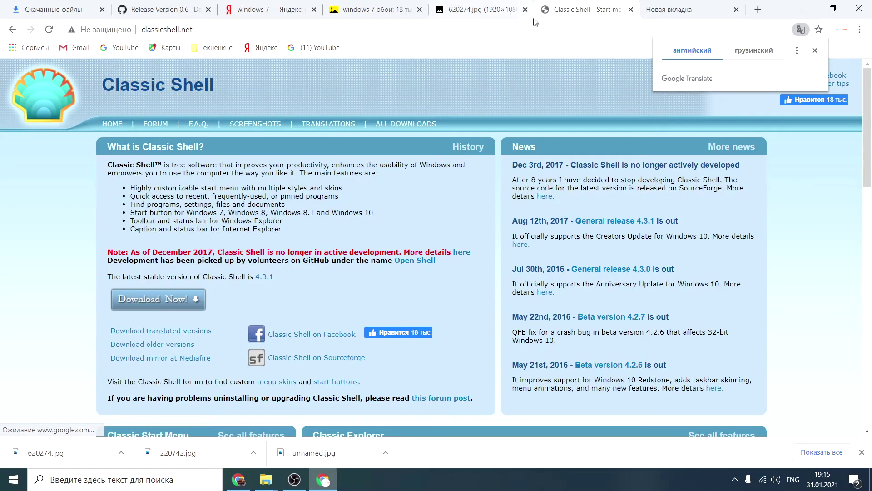
{"action": "left_click", "coordinate": [814, 51]}
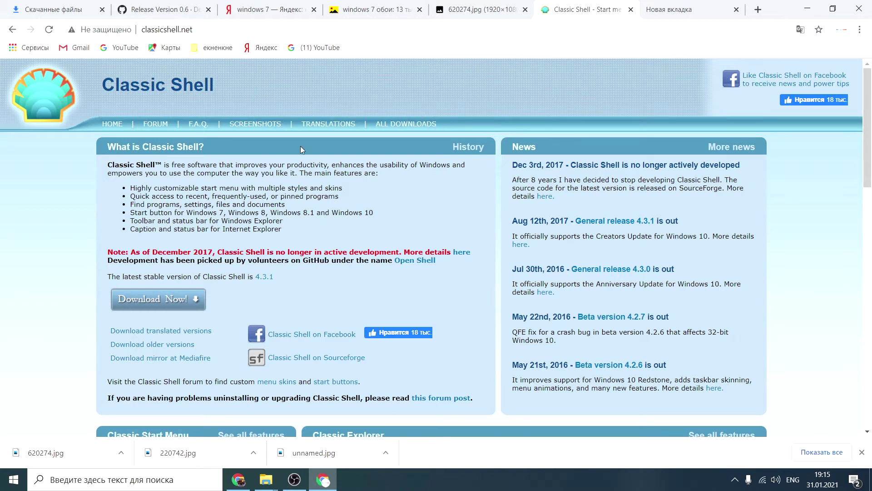
{"action": "left_click", "coordinate": [141, 307]}
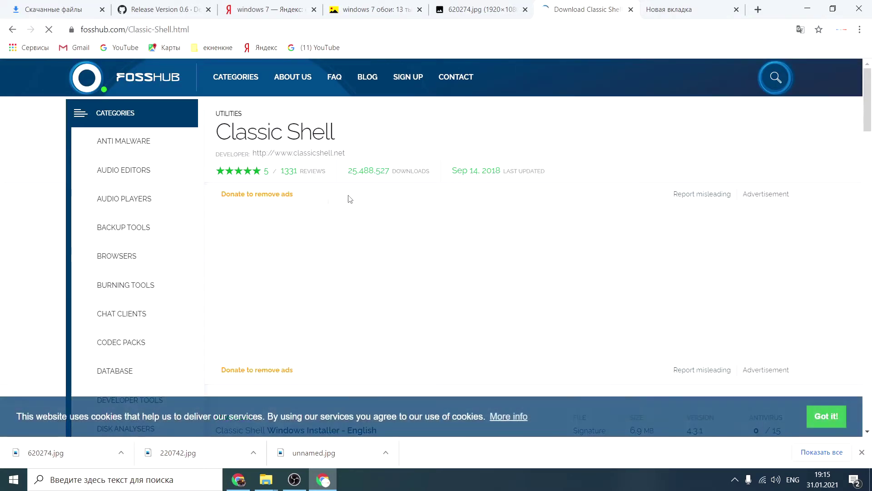
- Download the Russian Windows installer of Classic Shell from the FossHub page
{"action": "scroll", "coordinate": [433, 225], "scroll_direction": "down", "scroll_amount": 5}
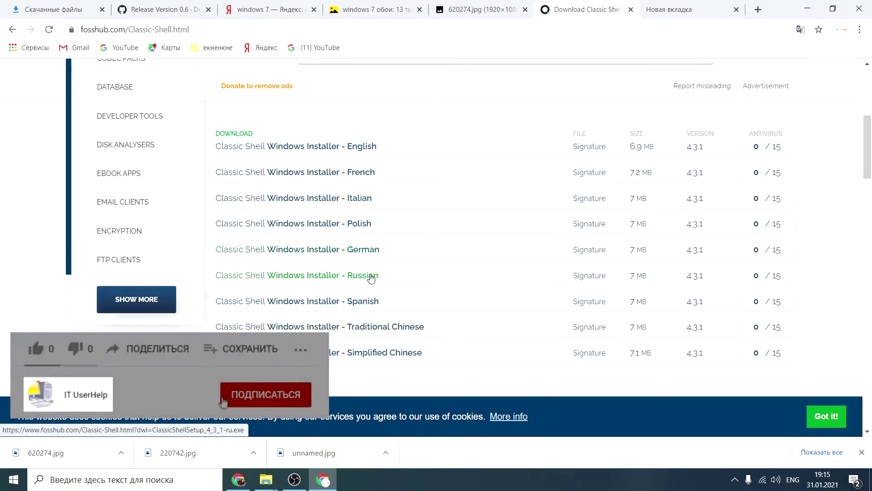
{"action": "left_click", "coordinate": [372, 276]}
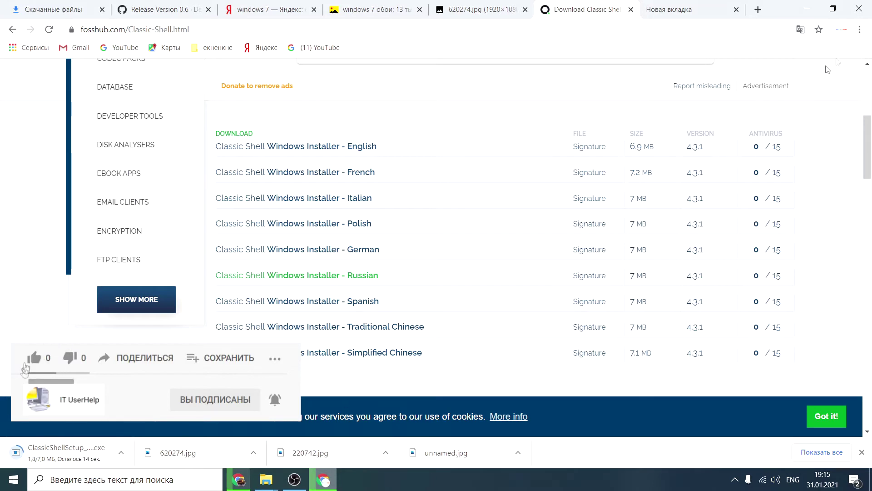
{"action": "left_click", "coordinate": [96, 450]}
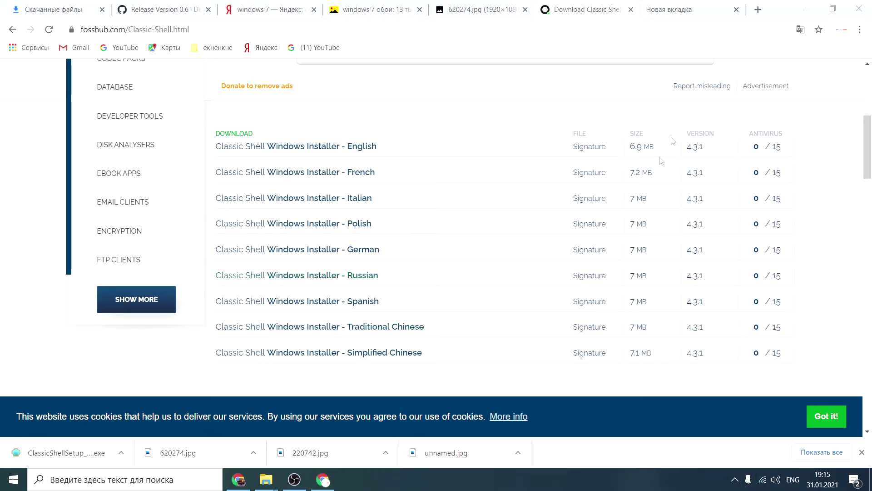
- Minimize the browser, run ClassicShellSetup_4_3_1-ru.exe from the desktop folder 01455555 and minimize the folder window behind the setup wizard
{"action": "left_click", "coordinate": [806, 9]}
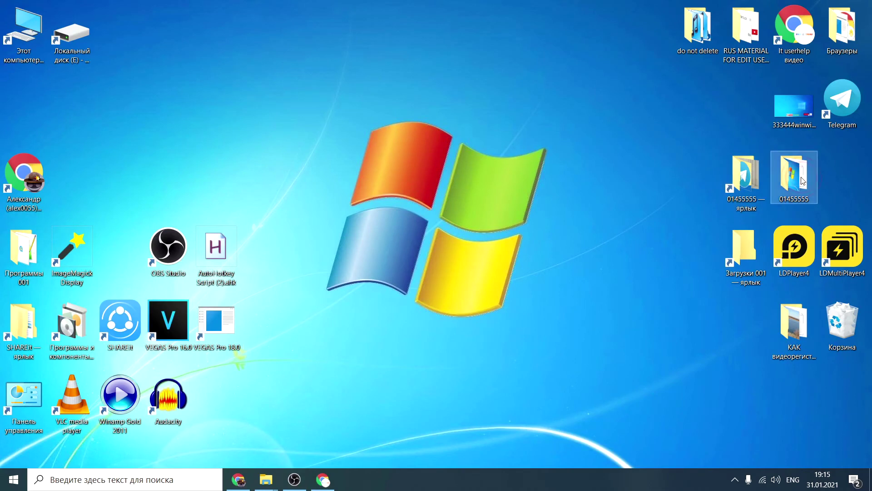
{"action": "double_click", "coordinate": [794, 178]}
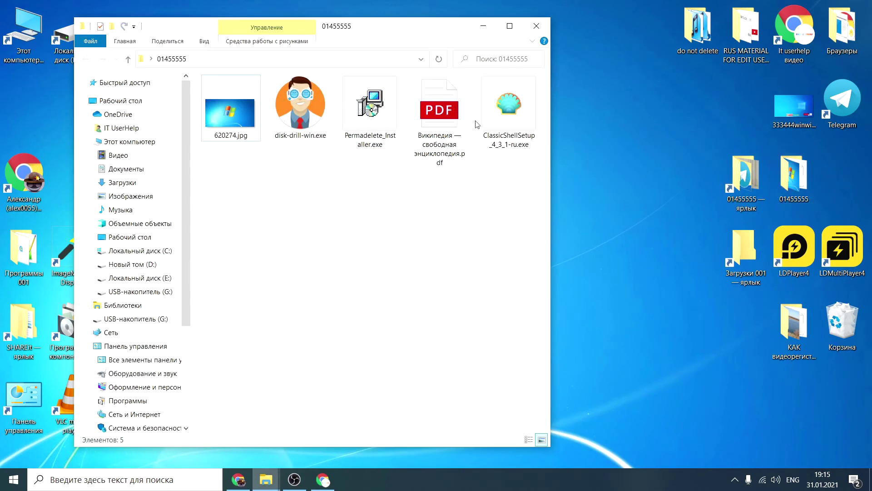
{"action": "double_click", "coordinate": [499, 110]}
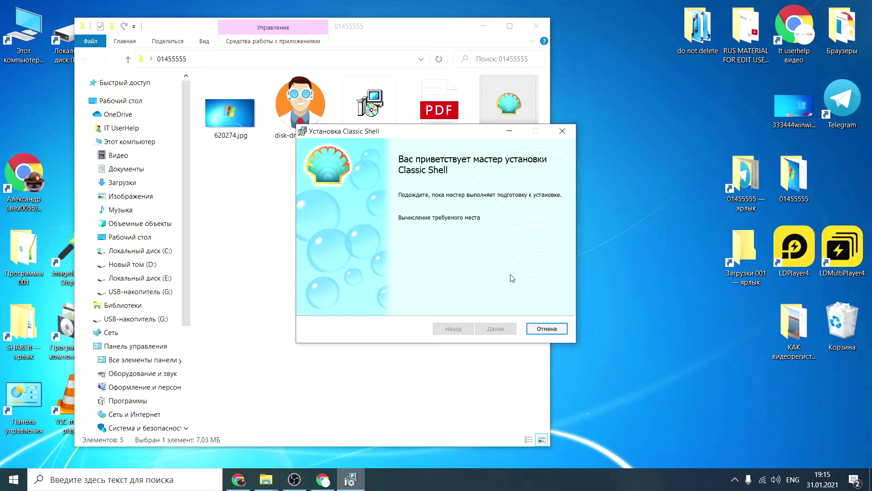
{"action": "left_click", "coordinate": [475, 26]}
{"action": "left_click_drag", "start_coordinate": [473, 136], "coordinate": [458, 54]}
- Accept the Classic Shell licence agreement, view its text to the end and continue to the component selection
{"action": "left_click", "coordinate": [479, 246]}
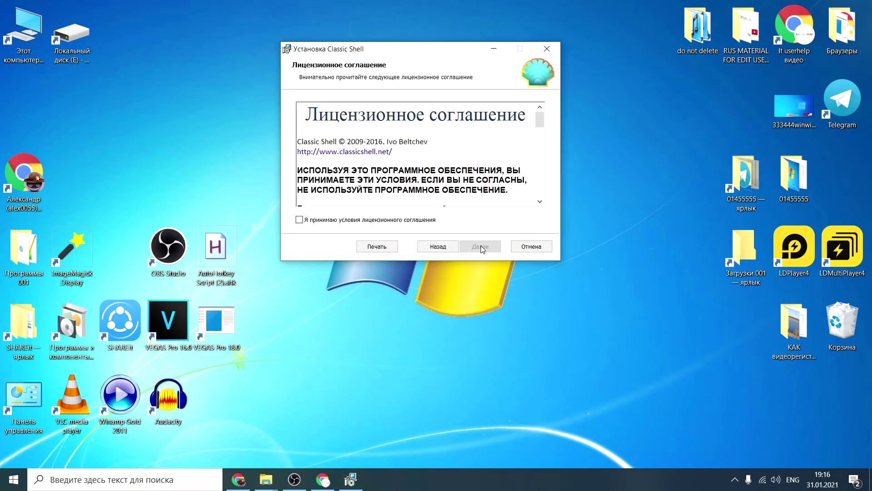
{"action": "left_click", "coordinate": [305, 222]}
{"action": "scroll", "coordinate": [384, 169], "scroll_direction": "down", "scroll_amount": 10}
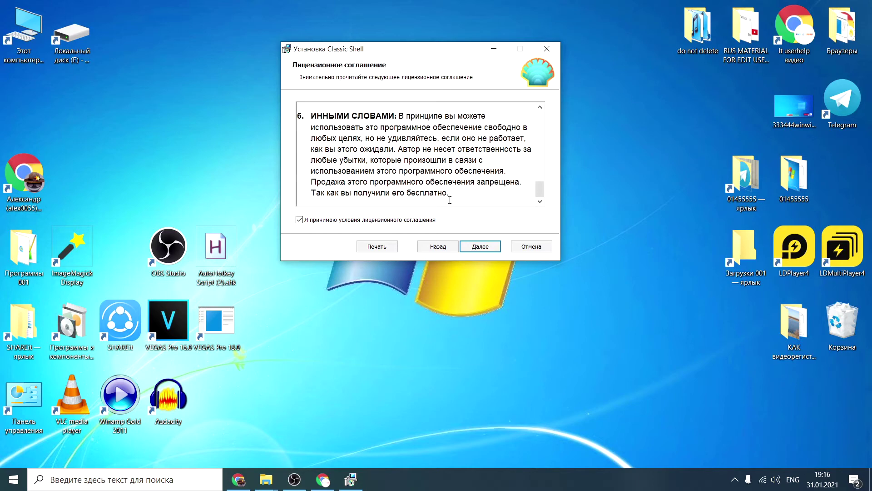
{"action": "left_click", "coordinate": [480, 246]}
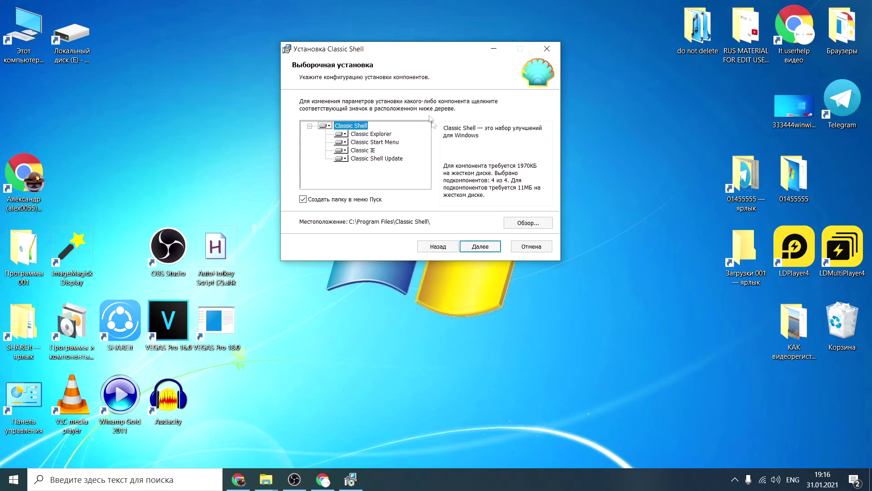
- Install Classic Shell with its default components and location, and finish the setup without opening the documentation
{"action": "left_click", "coordinate": [487, 246]}
{"action": "left_click", "coordinate": [469, 248]}
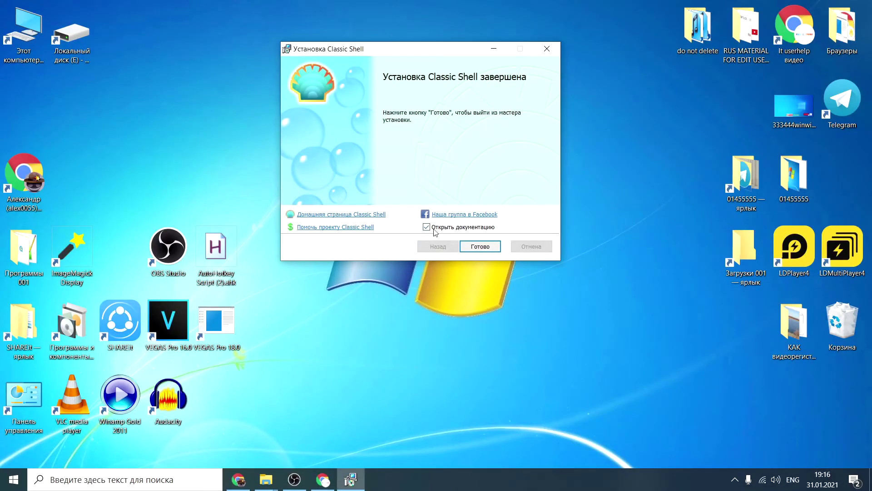
{"action": "left_click", "coordinate": [427, 228]}
{"action": "left_click", "coordinate": [480, 246]}
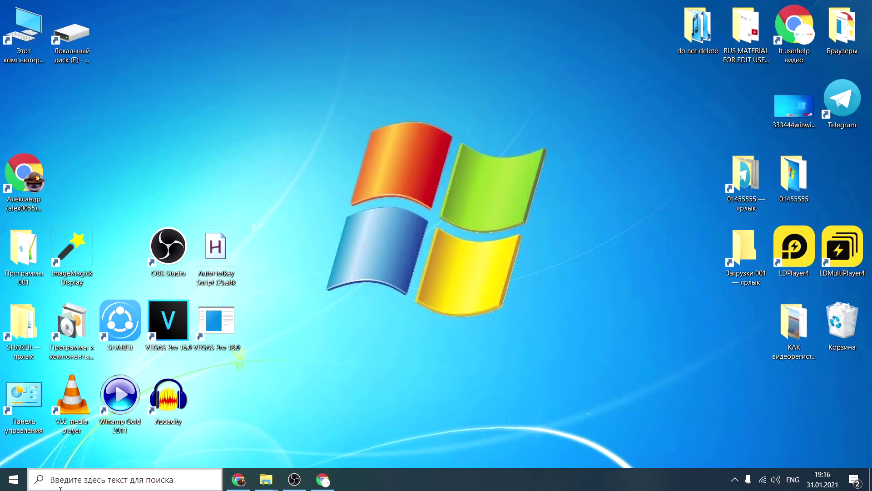
- Open the Classic Start Menu settings for the first time and confirm them with the Windows 7 menu style
{"action": "left_click", "coordinate": [14, 480]}
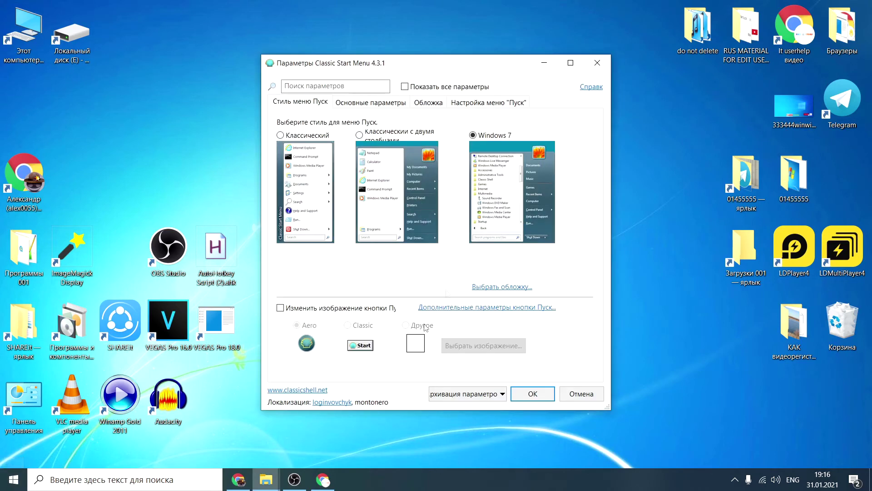
{"action": "left_click", "coordinate": [498, 64]}
{"action": "left_click_drag", "start_coordinate": [498, 64], "coordinate": [478, 59]}
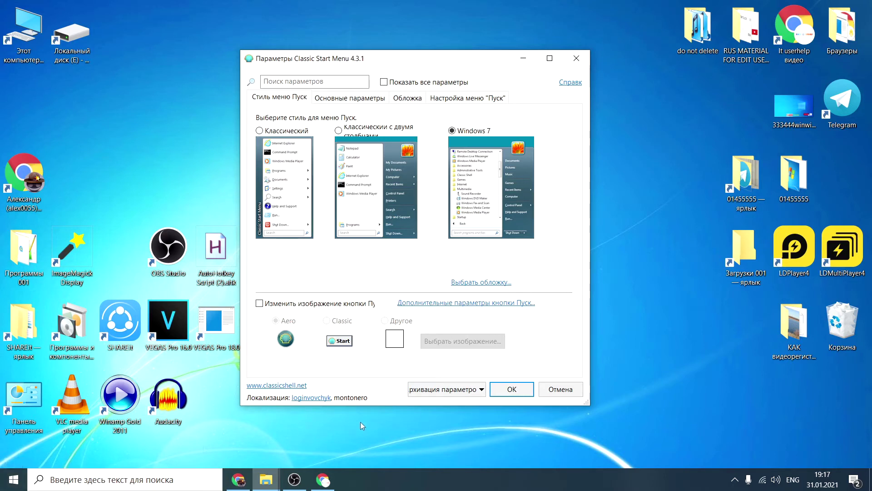
{"action": "left_click", "coordinate": [506, 388]}
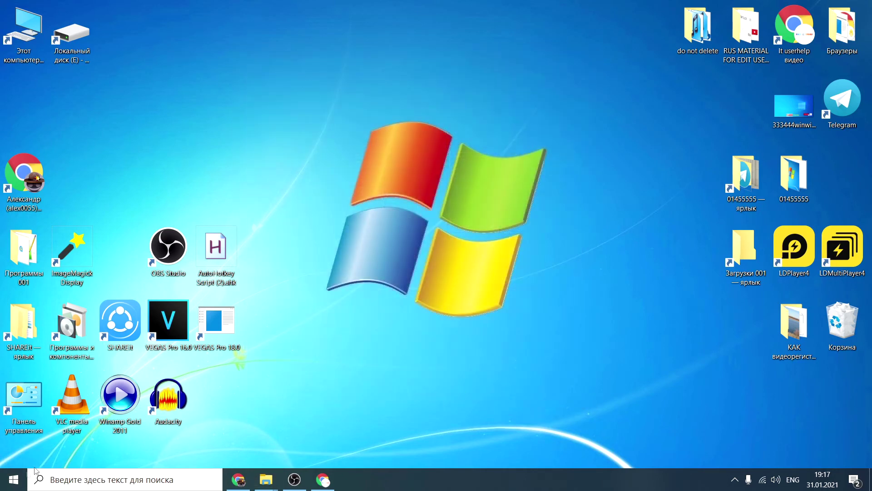
- Open the new Start menu, look through its list of all programs and close the menu
{"action": "left_click", "coordinate": [14, 479]}
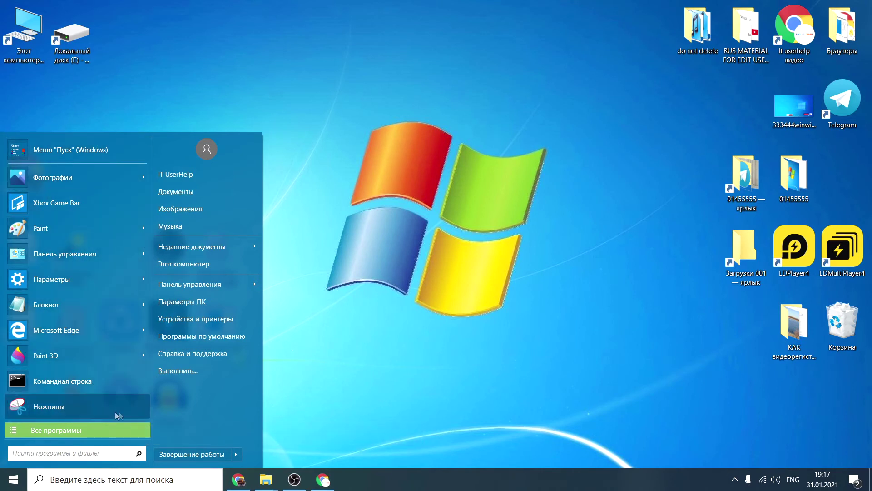
{"action": "left_click", "coordinate": [97, 429]}
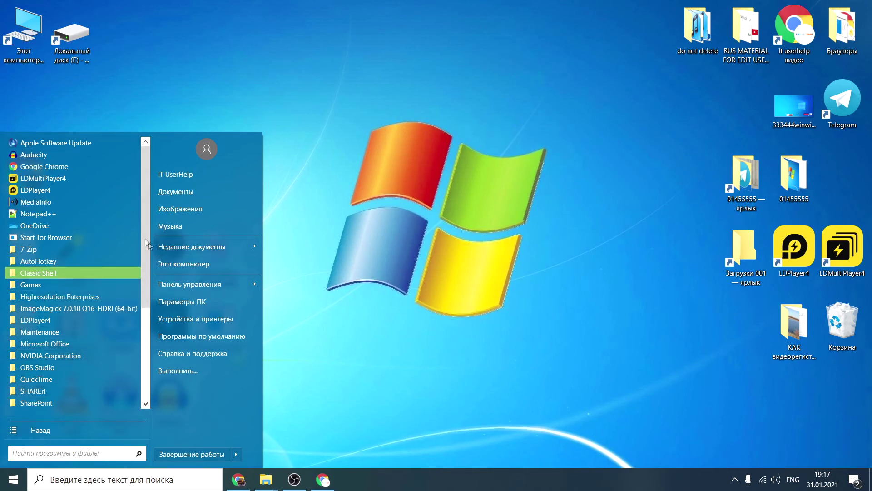
{"action": "scroll", "coordinate": [149, 246], "scroll_direction": "down", "scroll_amount": 5}
{"action": "scroll", "coordinate": [149, 245], "scroll_direction": "up", "scroll_amount": 5}
{"action": "scroll", "coordinate": [155, 313], "scroll_direction": "down", "scroll_amount": 4}
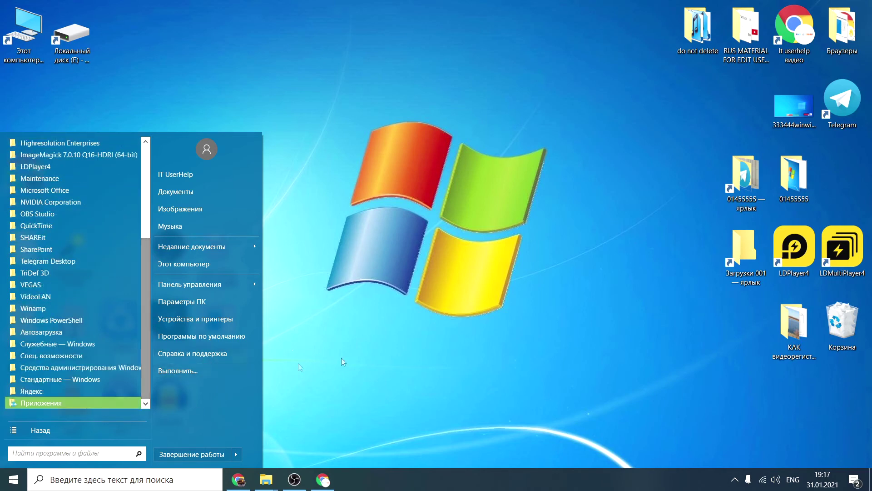
{"action": "left_click", "coordinate": [298, 364]}
- Reopen the Start menu, examine the shutdown options and the full program list once more, and close it
{"action": "left_click", "coordinate": [24, 472]}
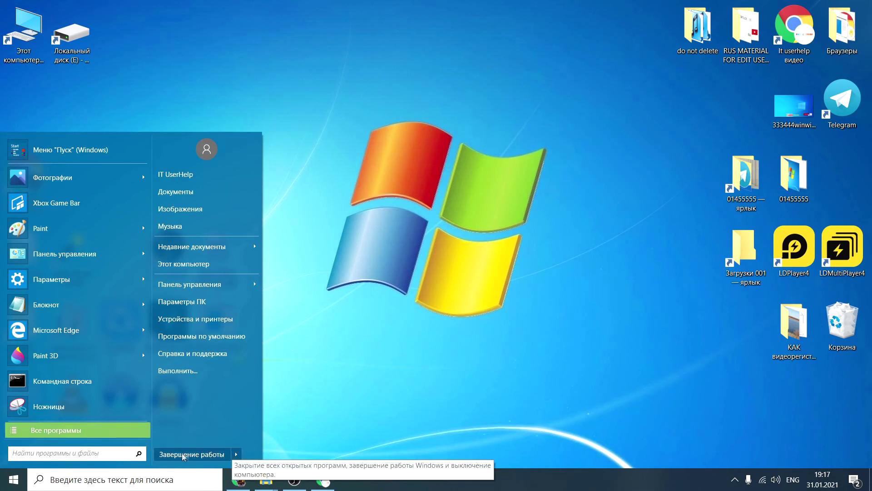
{"action": "left_click", "coordinate": [238, 455]}
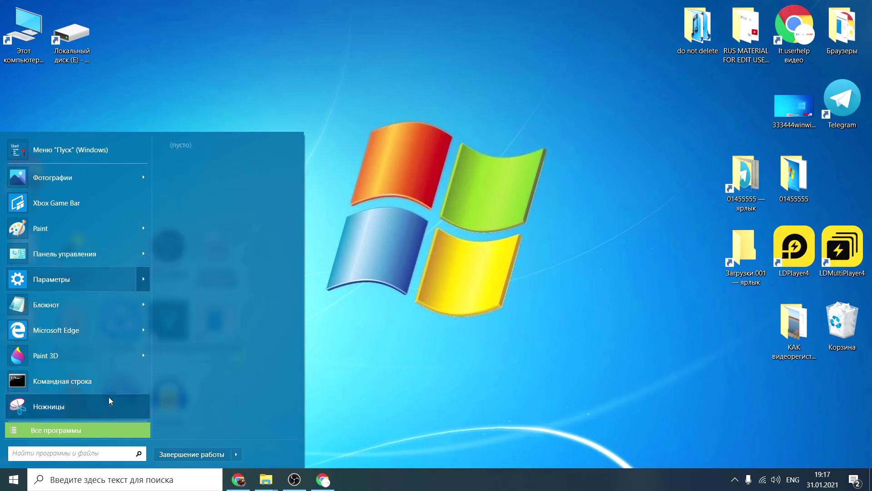
{"action": "left_click", "coordinate": [84, 429]}
{"action": "scroll", "coordinate": [53, 257], "scroll_direction": "up", "scroll_amount": 5}
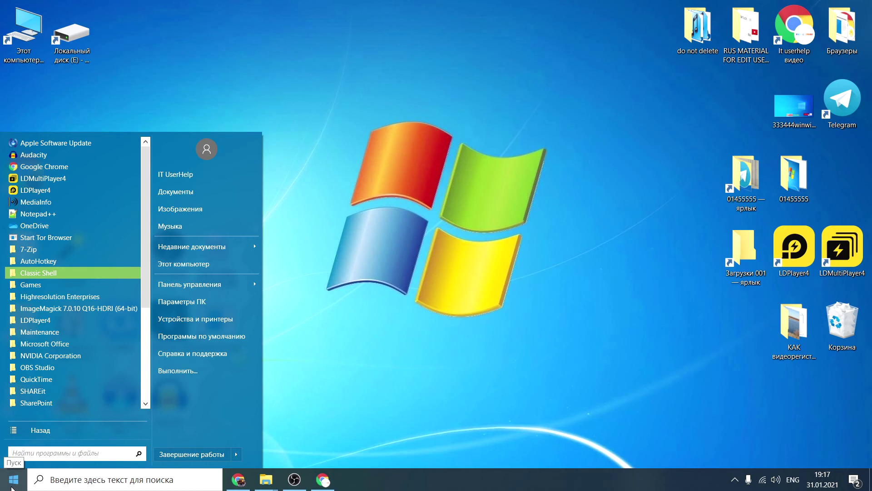
{"action": "scroll", "coordinate": [88, 367], "scroll_direction": "down", "scroll_amount": 5}
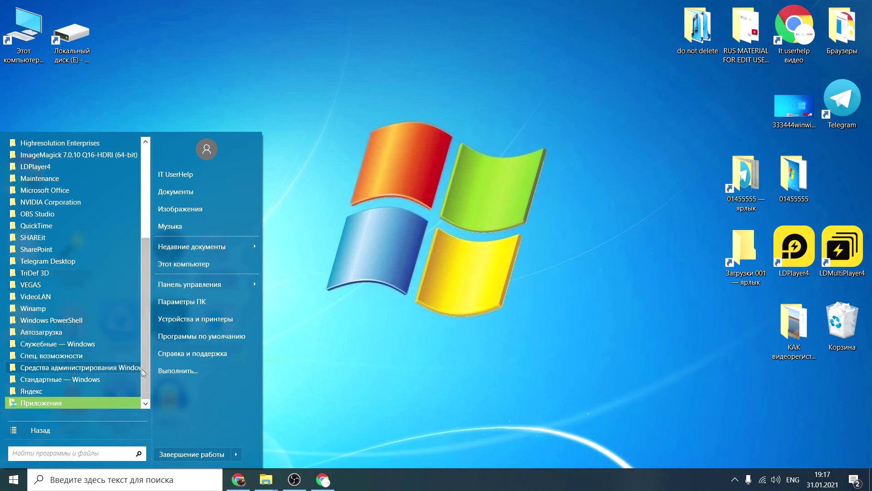
{"action": "left_click", "coordinate": [292, 318]}
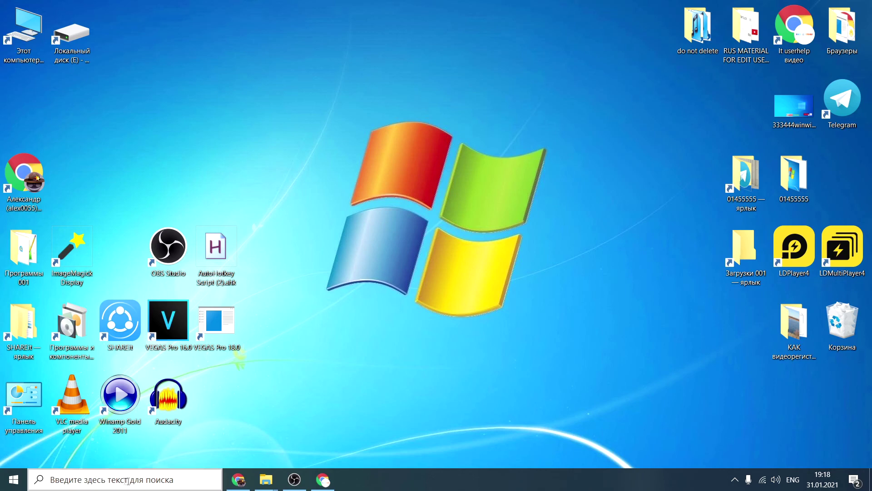
- Hide the search box on the taskbar
{"action": "right_click", "coordinate": [416, 481]}
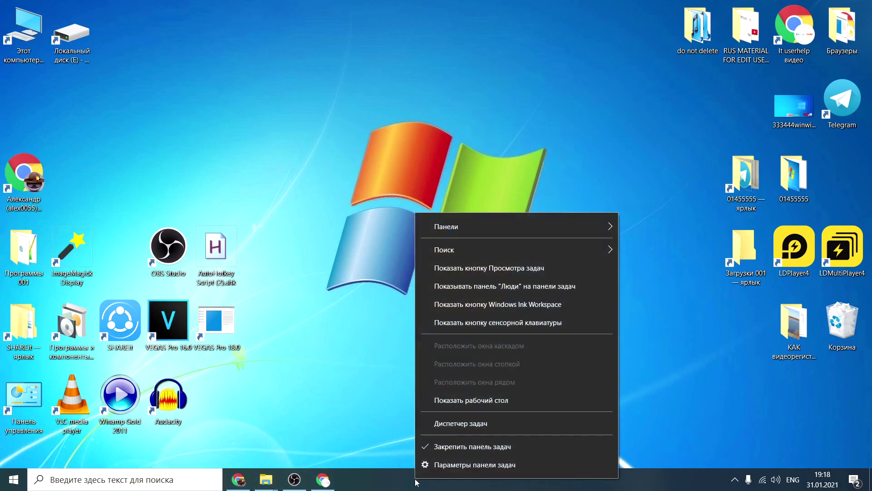
{"action": "mouse_move", "coordinate": [477, 251]}
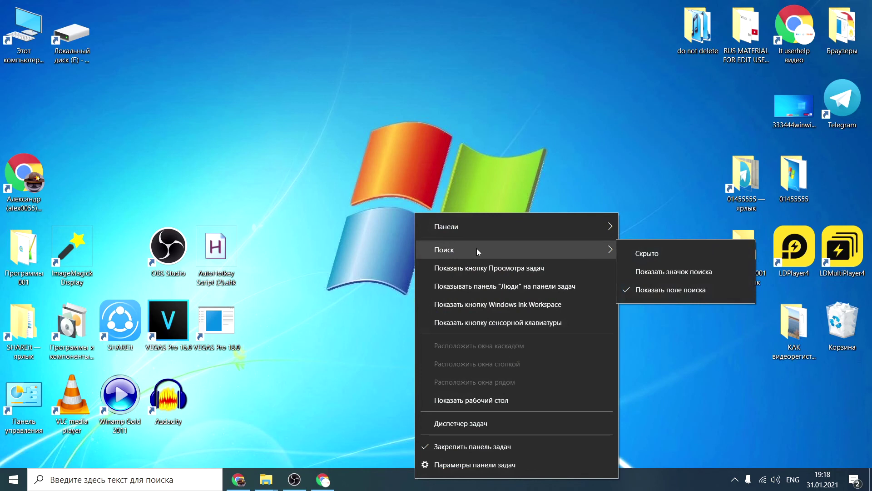
{"action": "left_click", "coordinate": [648, 256]}
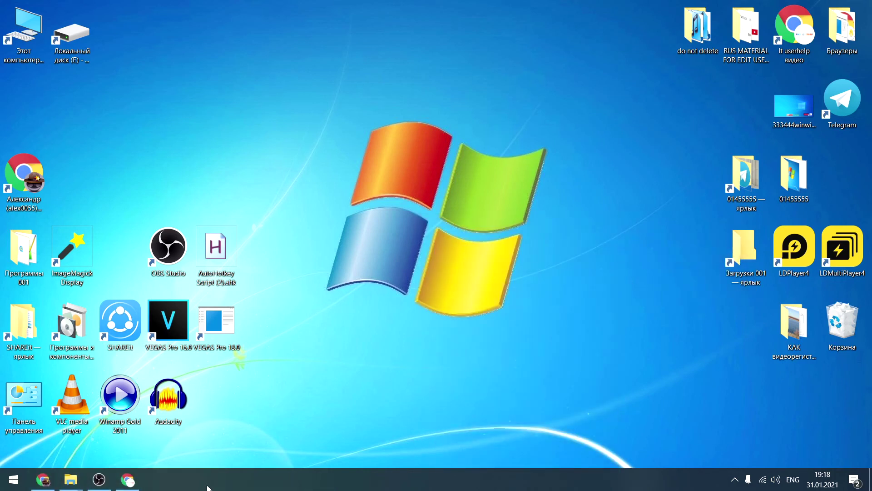
- Open the Windows 7 style Start menu to check its appearance with the simplified taskbar, and close it
{"action": "left_click", "coordinate": [2, 473]}
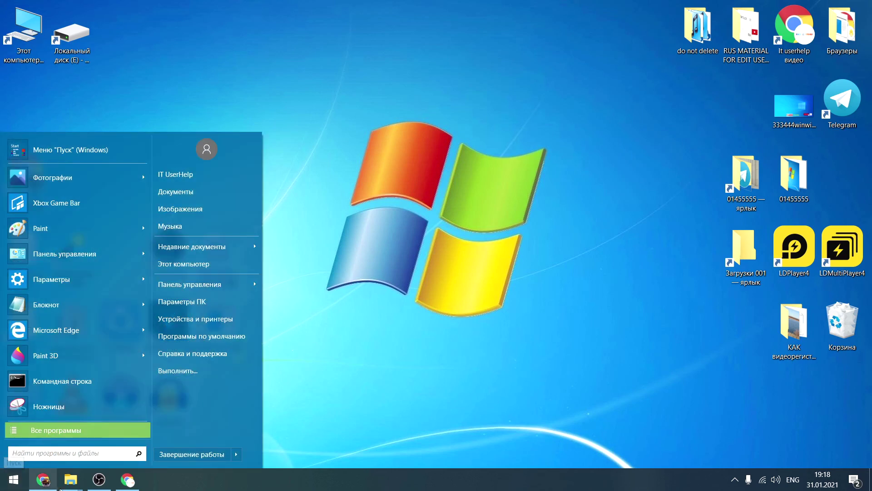
{"action": "left_click", "coordinate": [469, 328]}
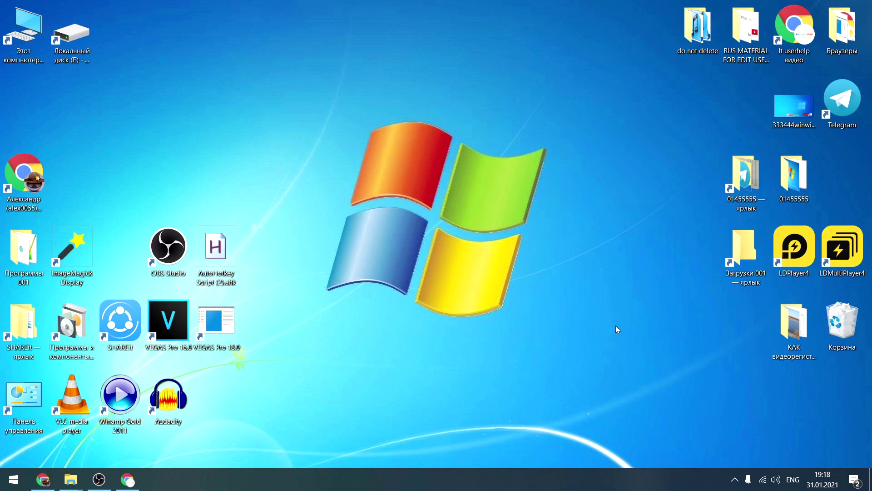
{"action": "left_click", "coordinate": [734, 479]}
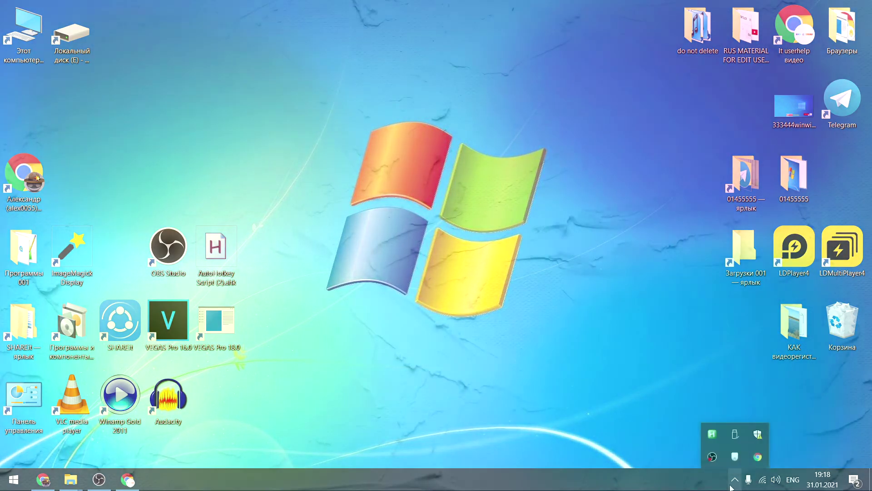
{"action": "right_click", "coordinate": [712, 457]}
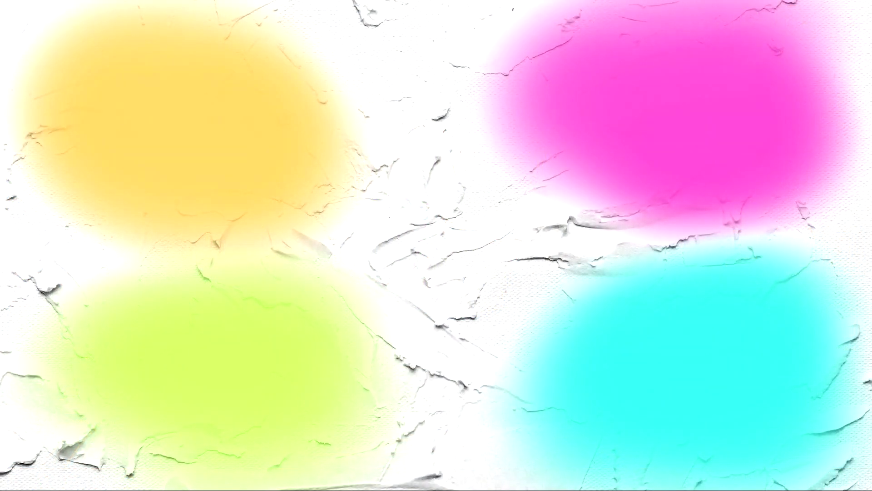